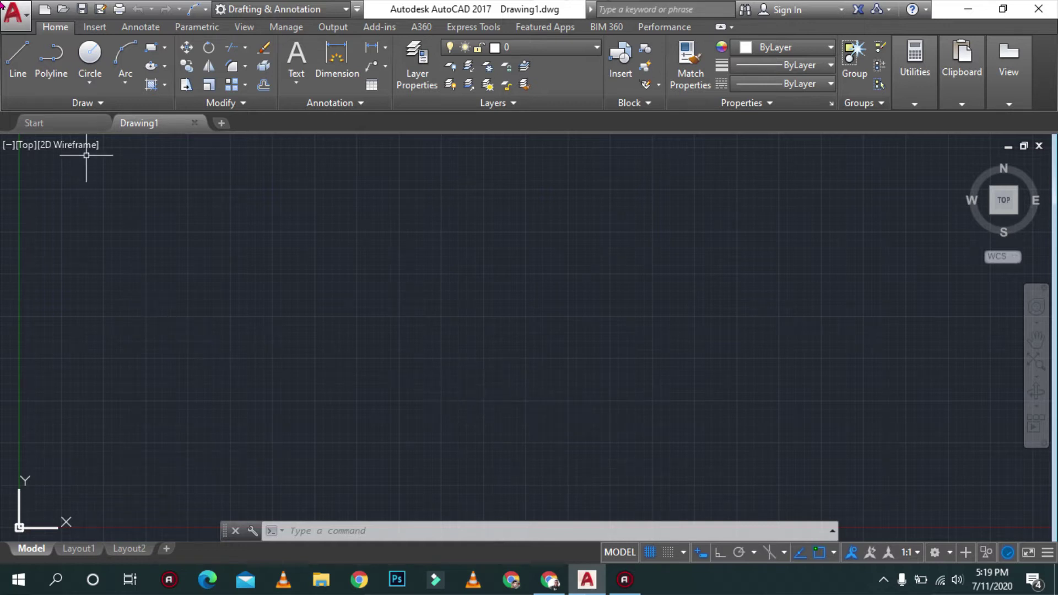
Draw a five-segment zigzag of connected lines, starting from the left of the drawing area
left_click(17, 59)
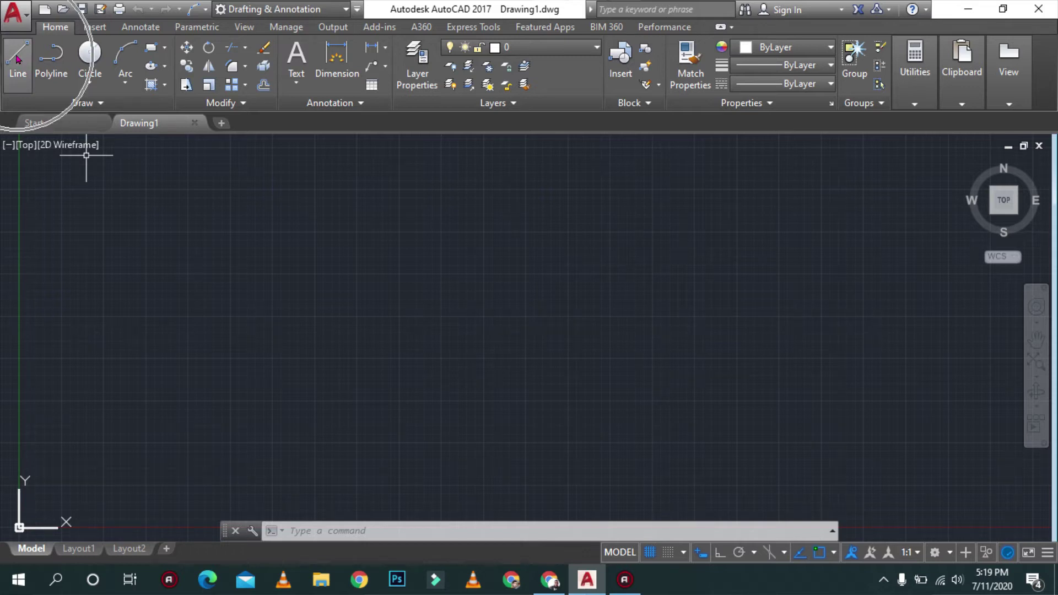
left_click(16, 59)
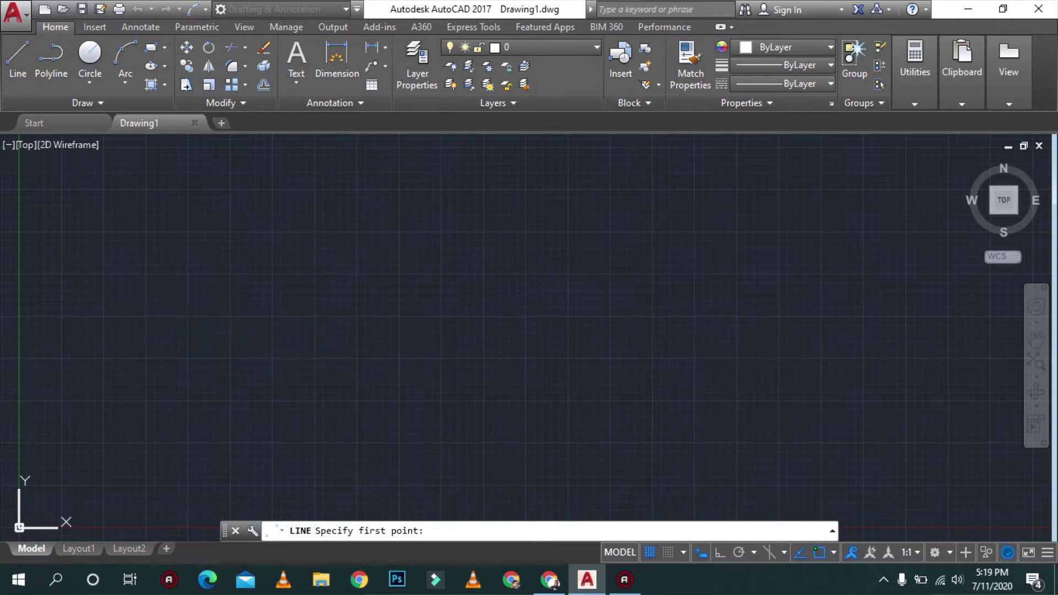
left_click(142, 290)
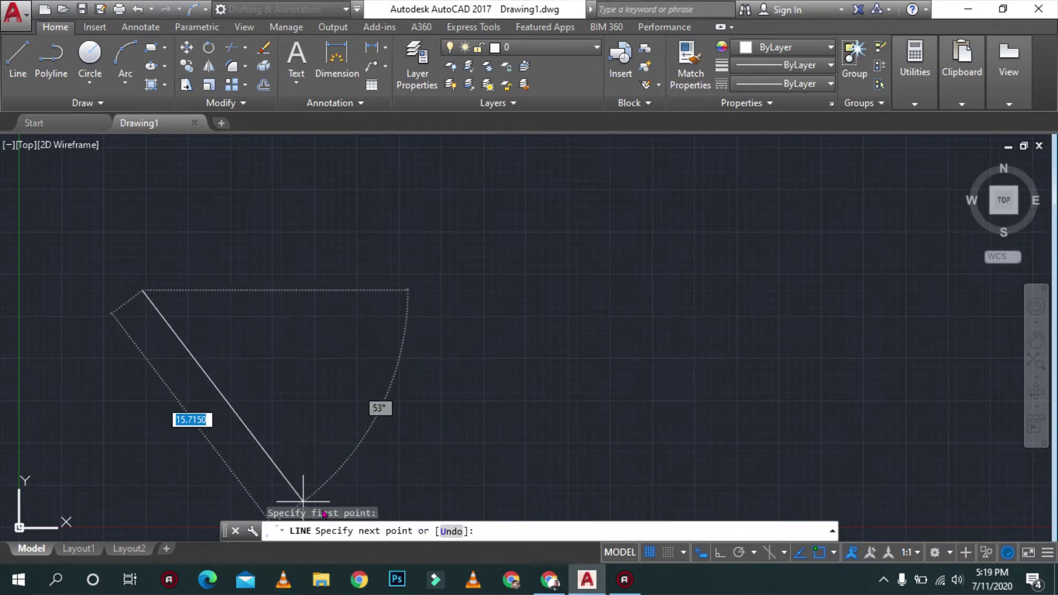
left_click(403, 272)
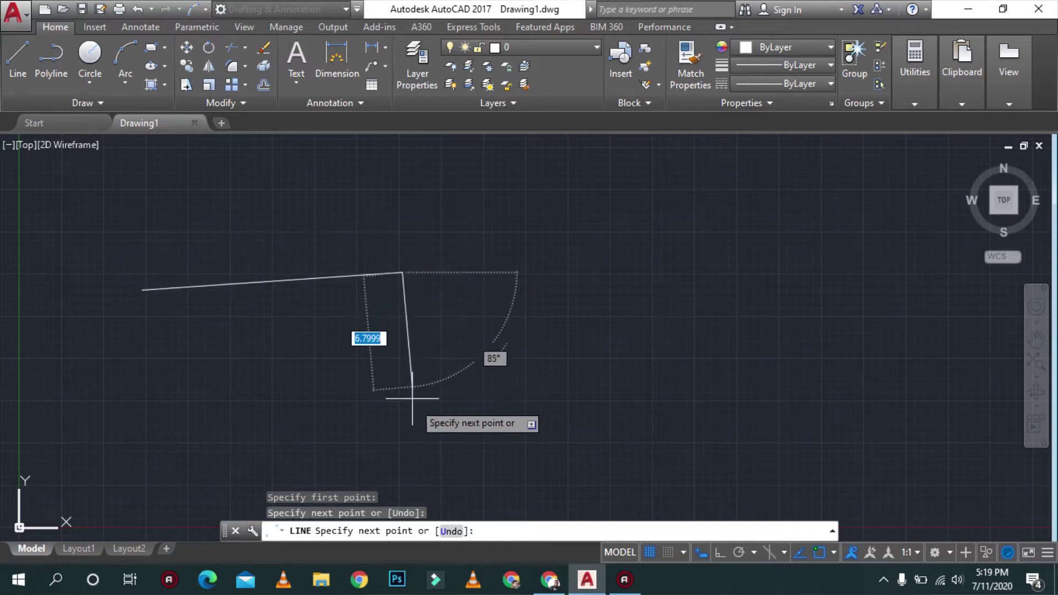
left_click(620, 292)
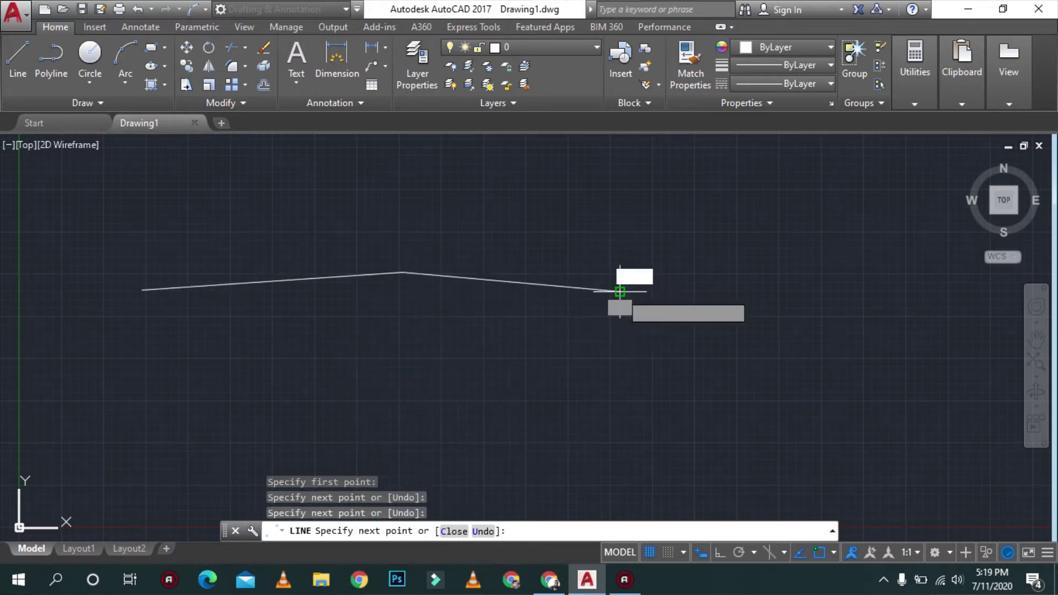
left_click(395, 418)
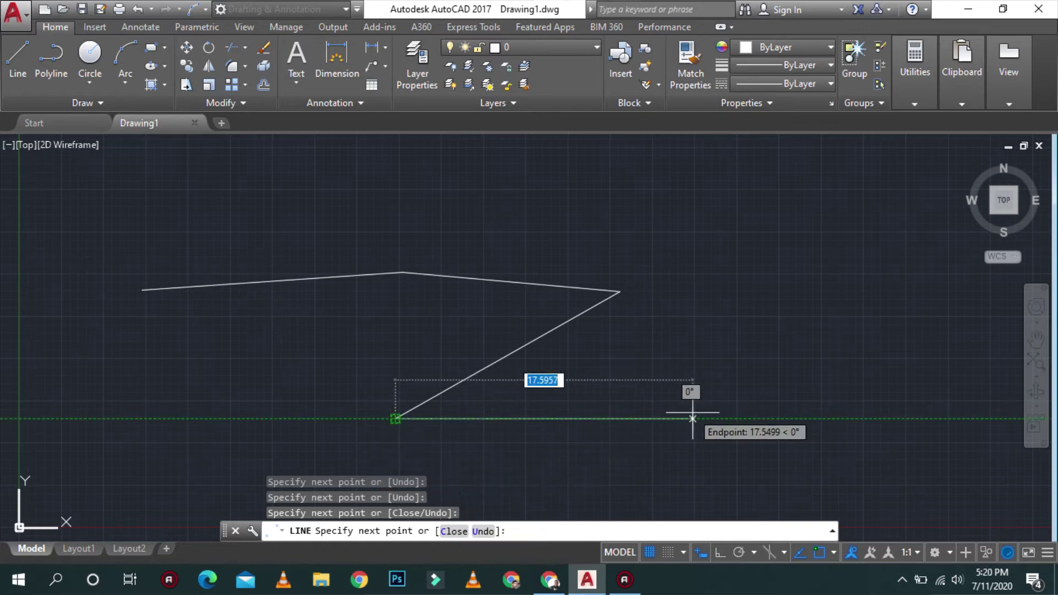
left_click(693, 418)
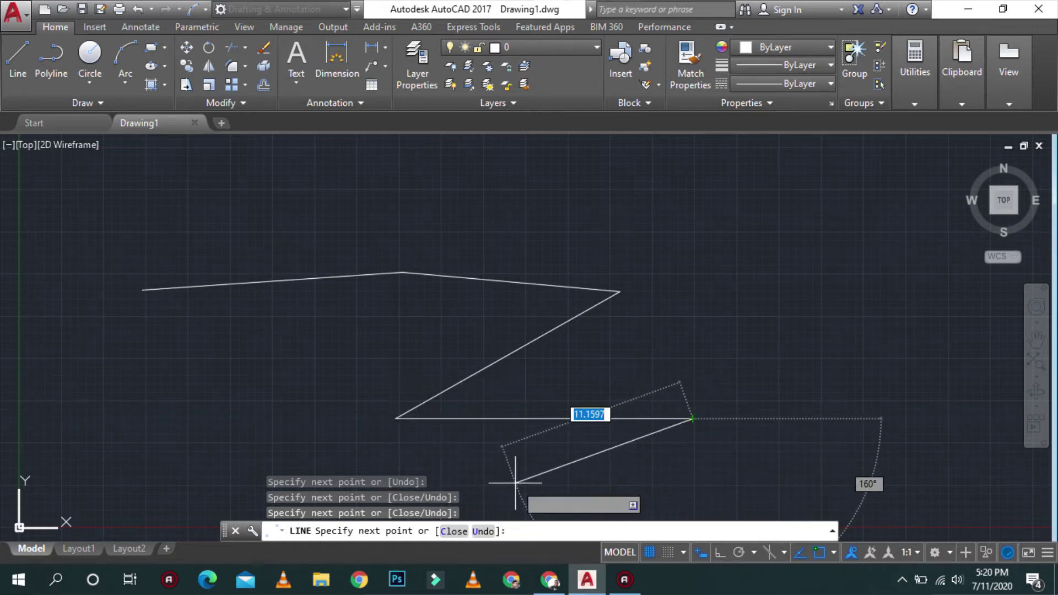
left_click(456, 477)
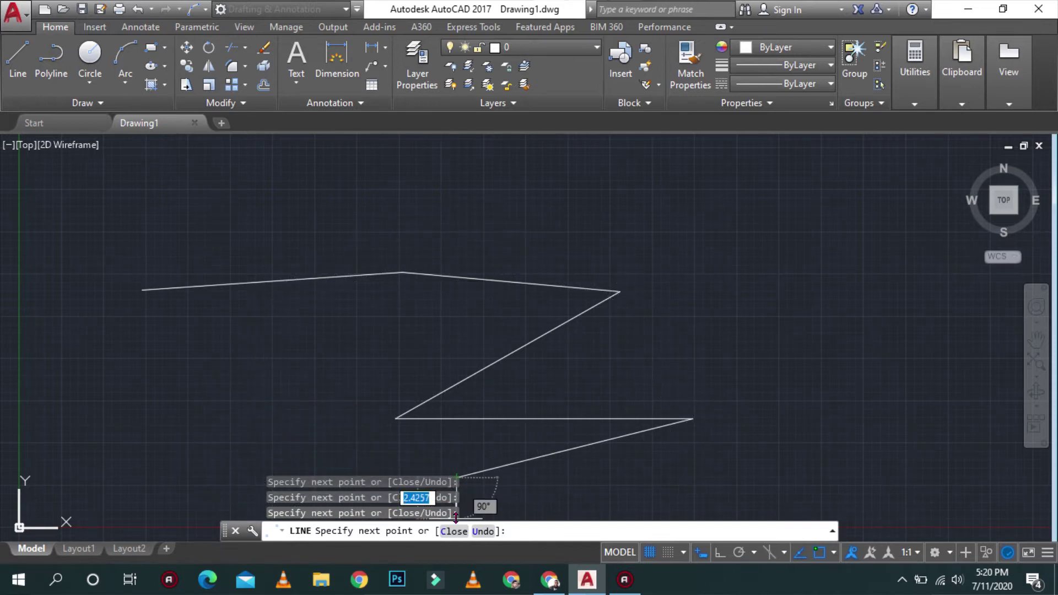
scroll(472, 355, "down", 4)
scroll(496, 380, "down", 2)
scroll(514, 376, "up", 4)
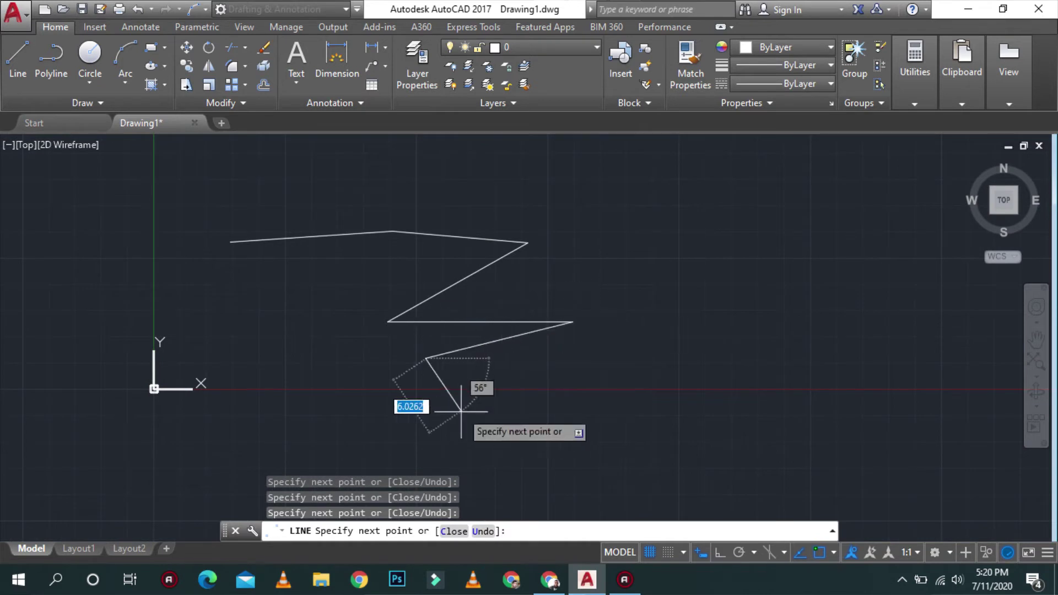
Undo the last two zigzag segments, then close the line back to its start with C
left_click(481, 532)
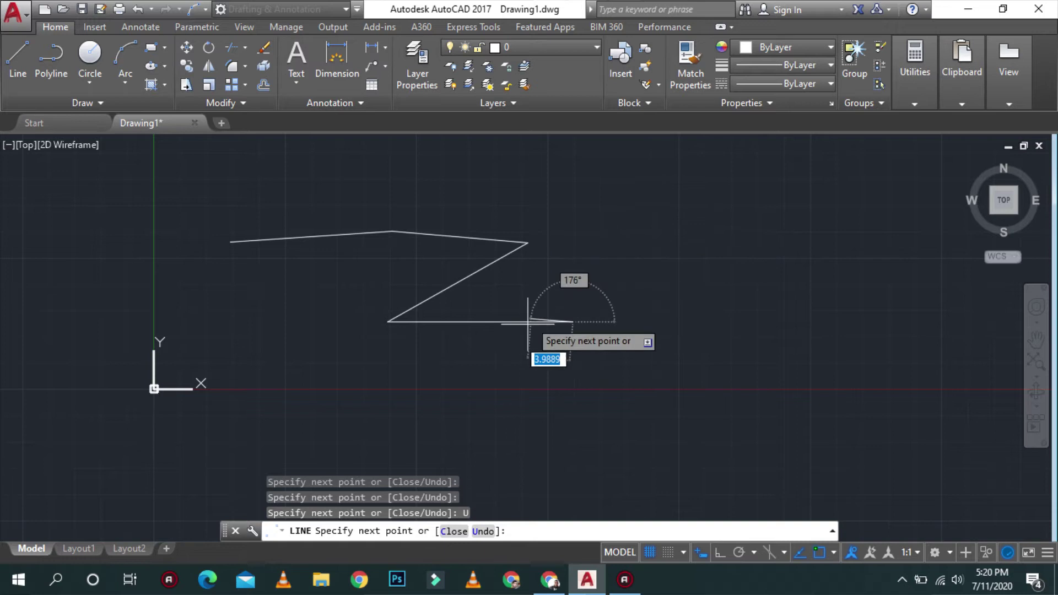
left_click(480, 531)
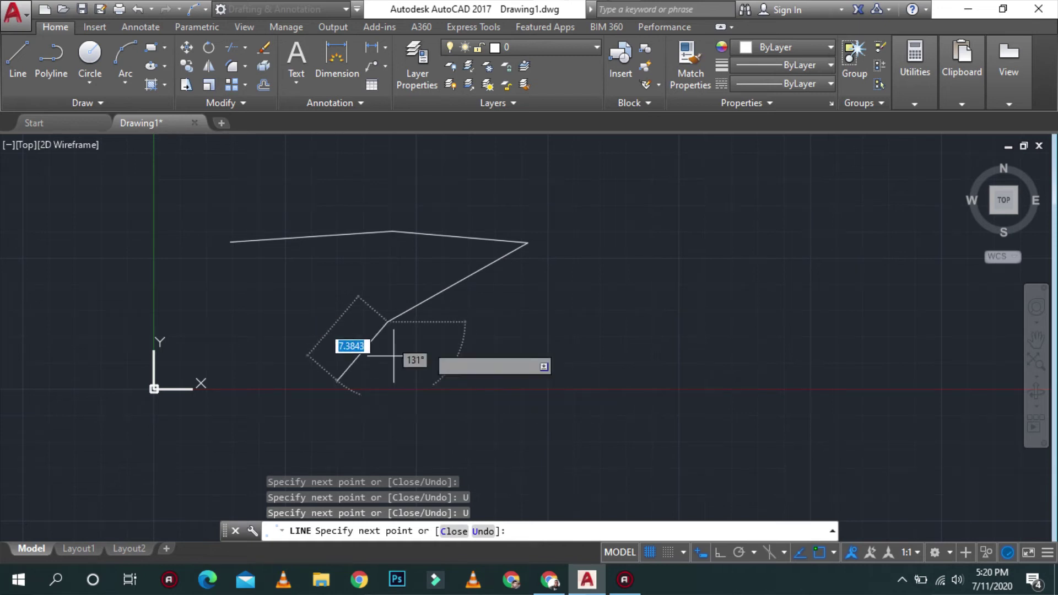
scroll(364, 311, "up", 5)
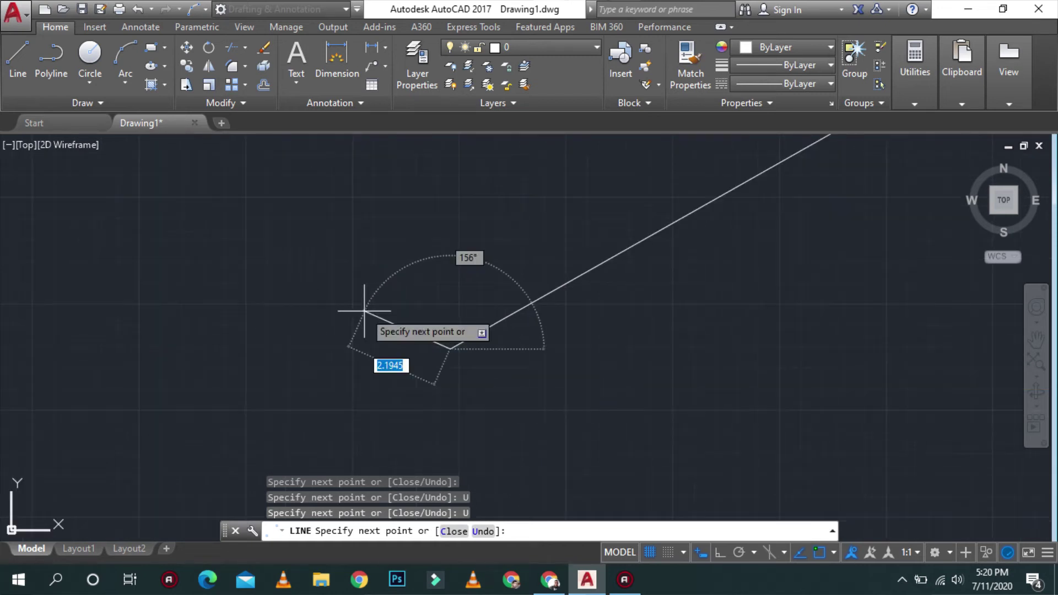
scroll(364, 312, "down", 5)
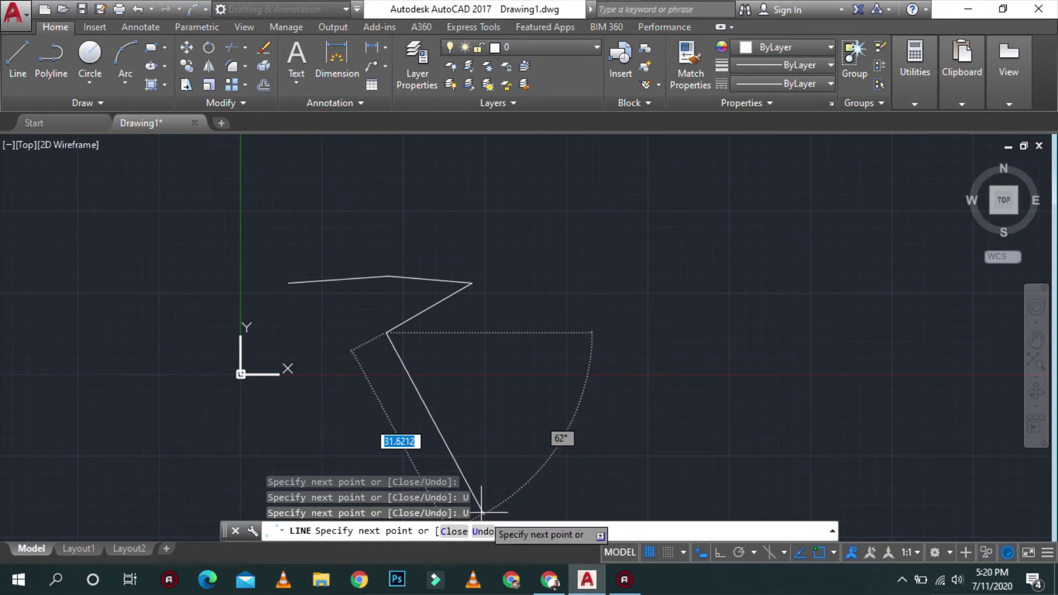
scroll(329, 319, "up", 6)
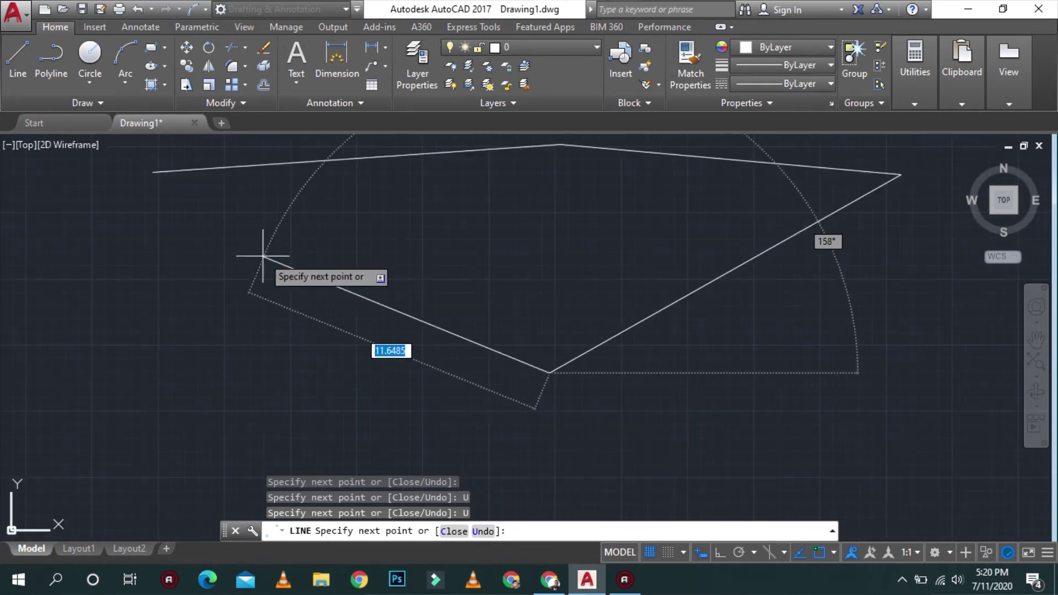
scroll(424, 412, "down", 2)
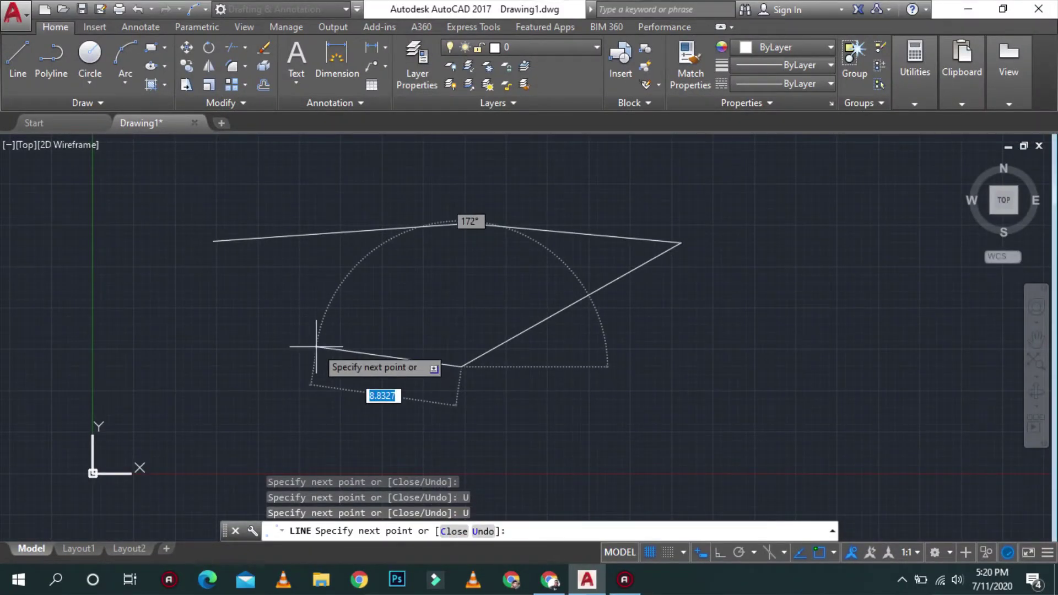
type("c")
key("Return")
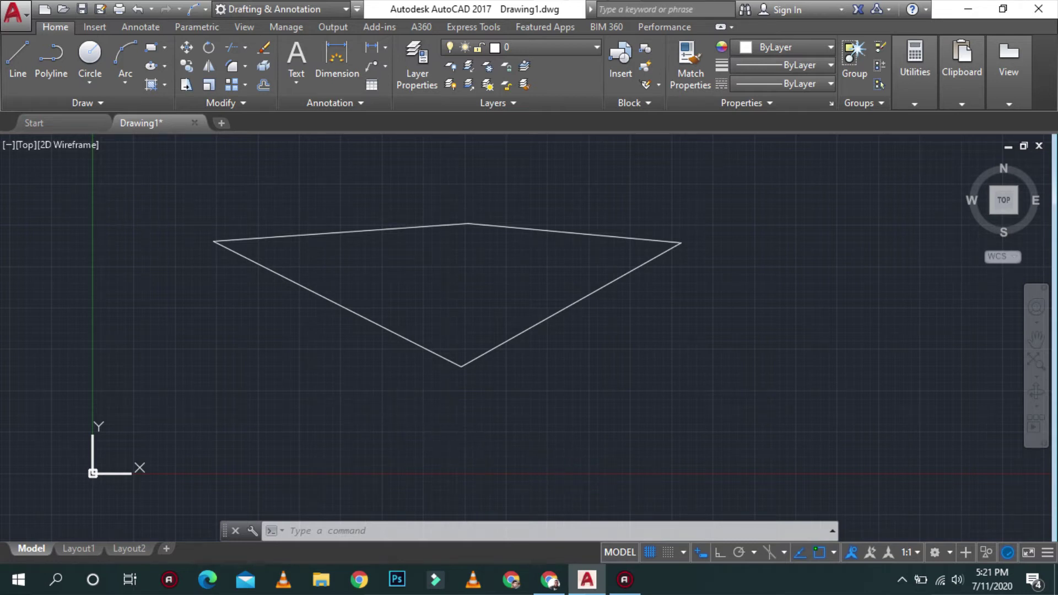
Cancel the stray selection and draw the triangle's first side toward the lower right
left_click(407, 418)
key("Escape")
type("l")
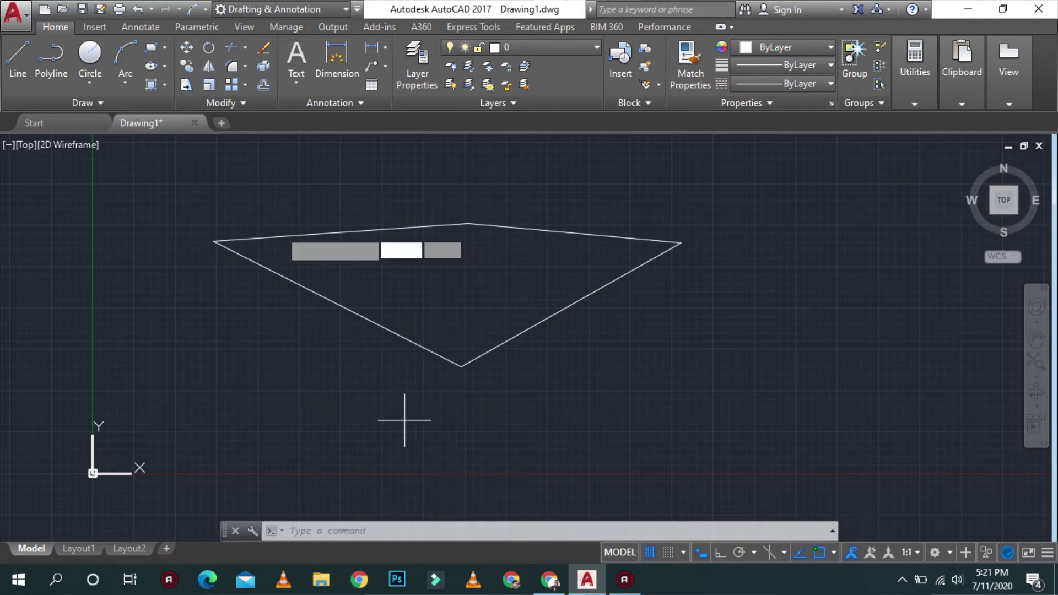
key("Return")
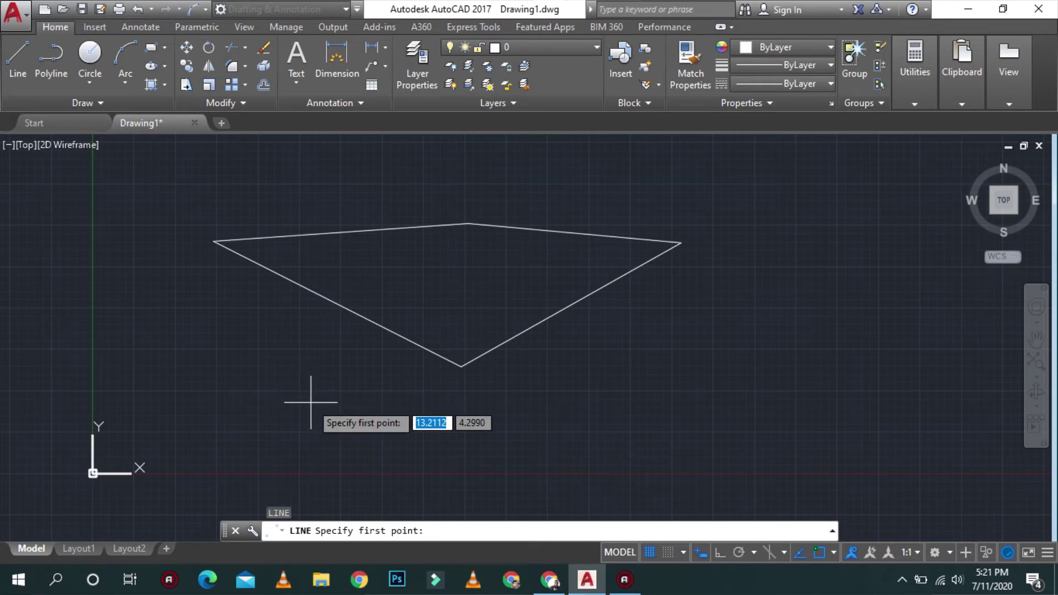
left_click(282, 392)
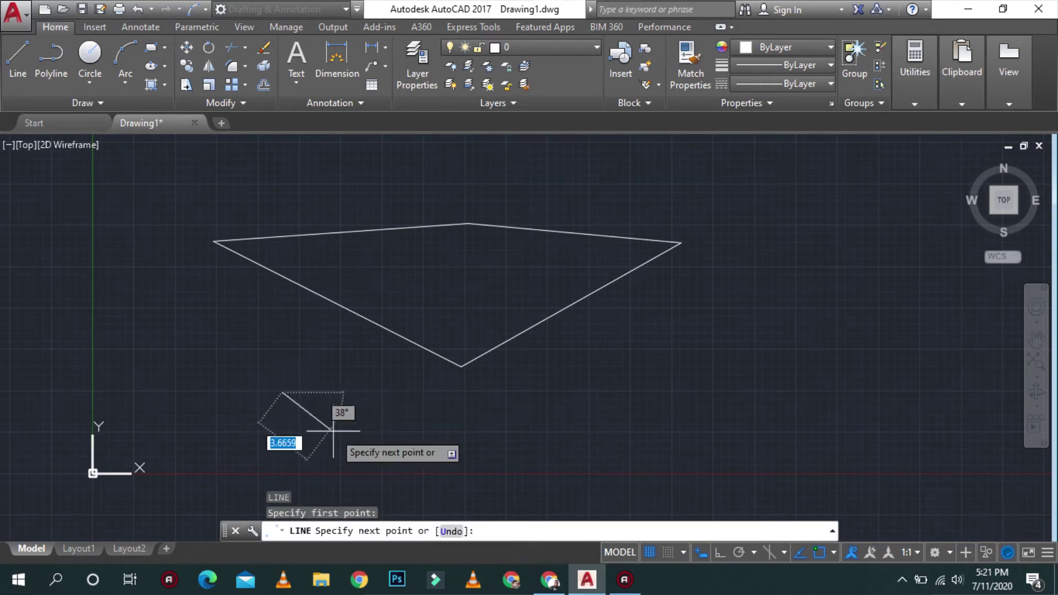
left_click(528, 437)
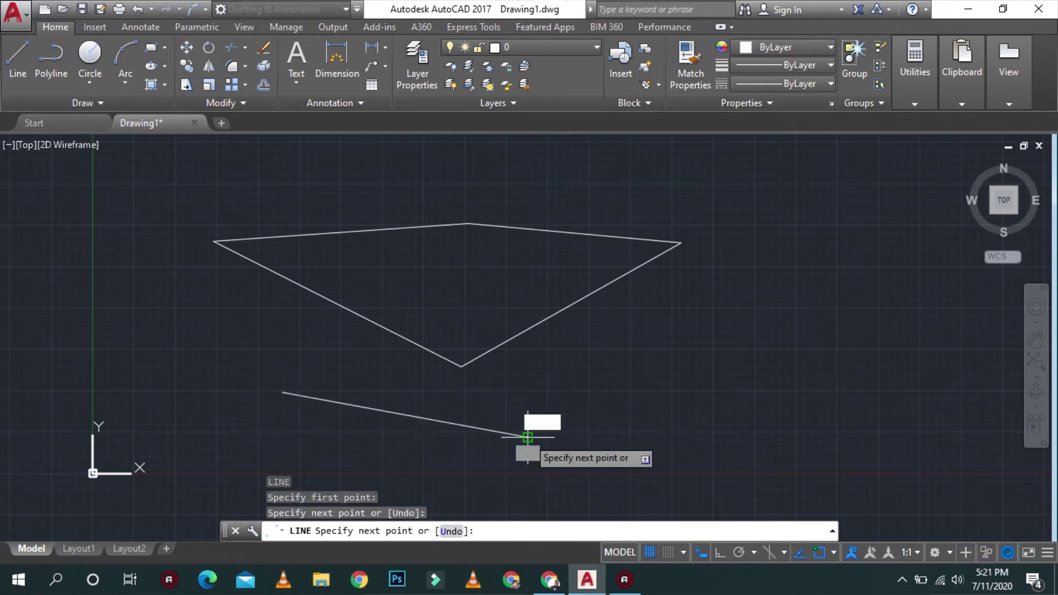
Add the second side and close the narrow right-pointing triangle
scroll(306, 476, "up", 2)
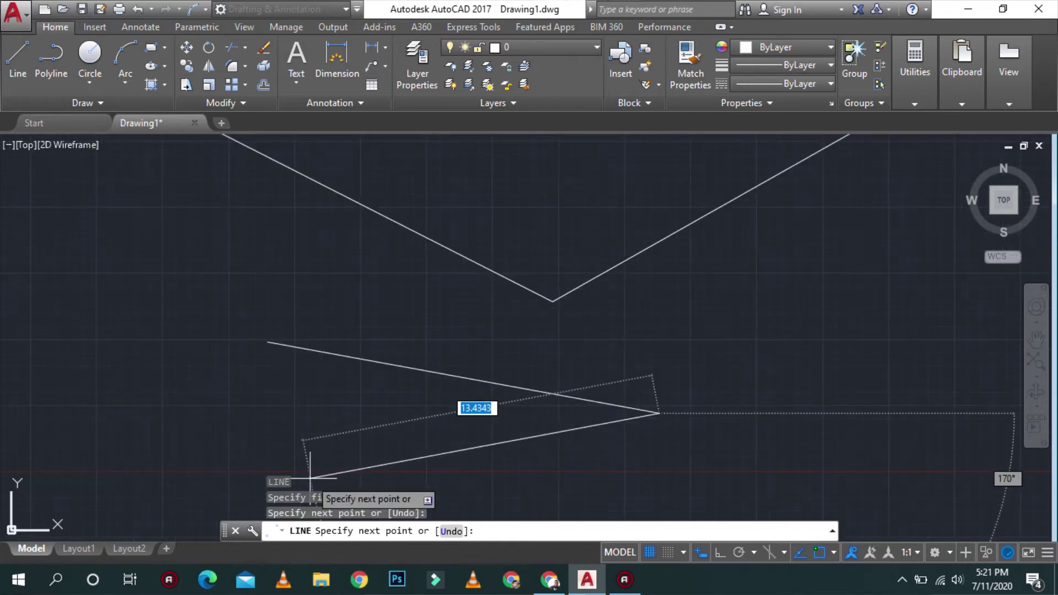
left_click(310, 478)
scroll(237, 379, "up", 4)
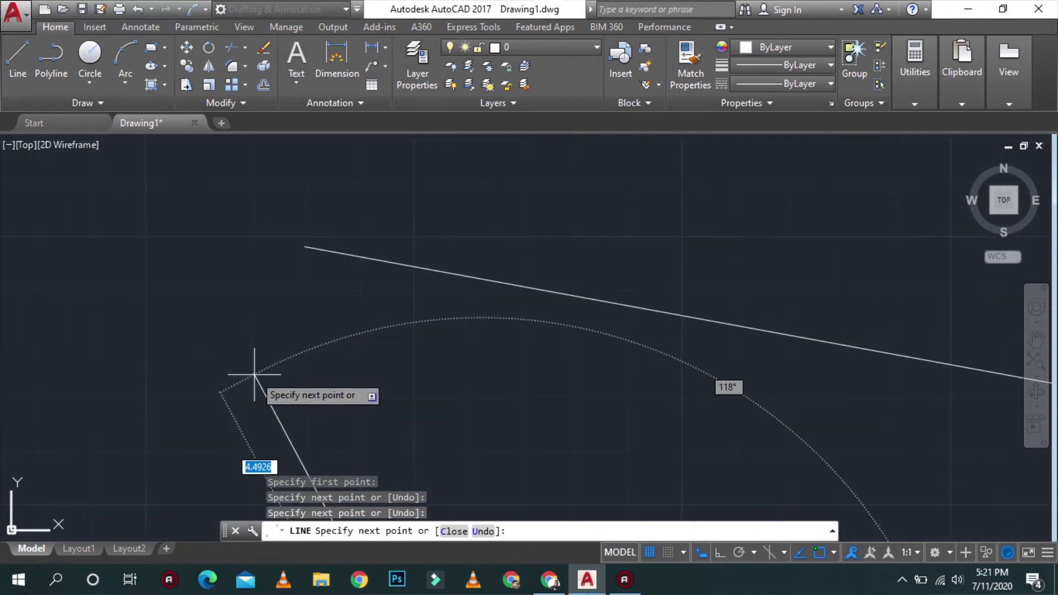
left_click(452, 534)
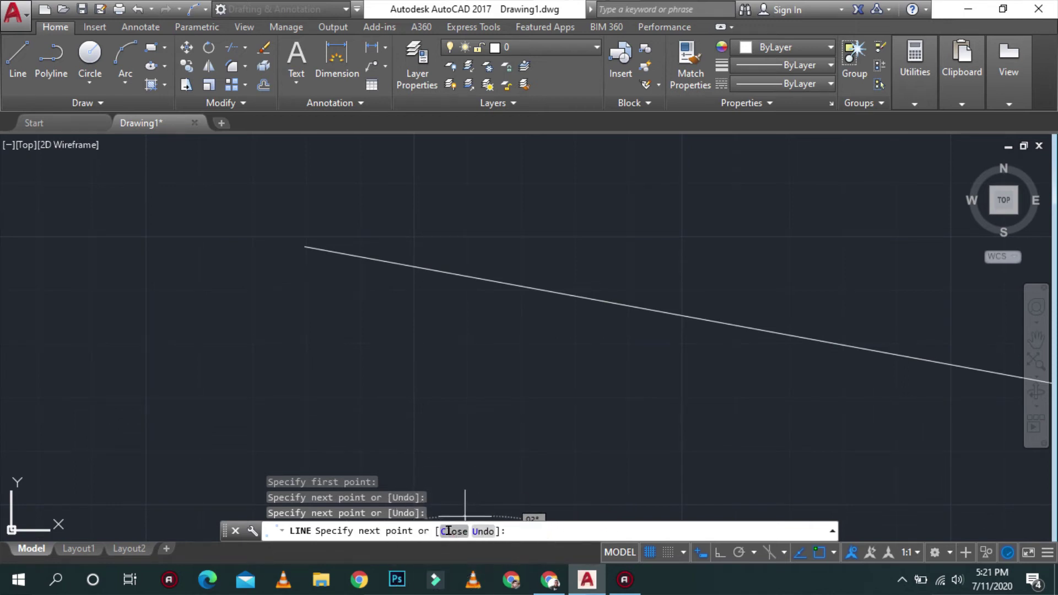
scroll(248, 223, "down", 2)
scroll(272, 248, "down", 2)
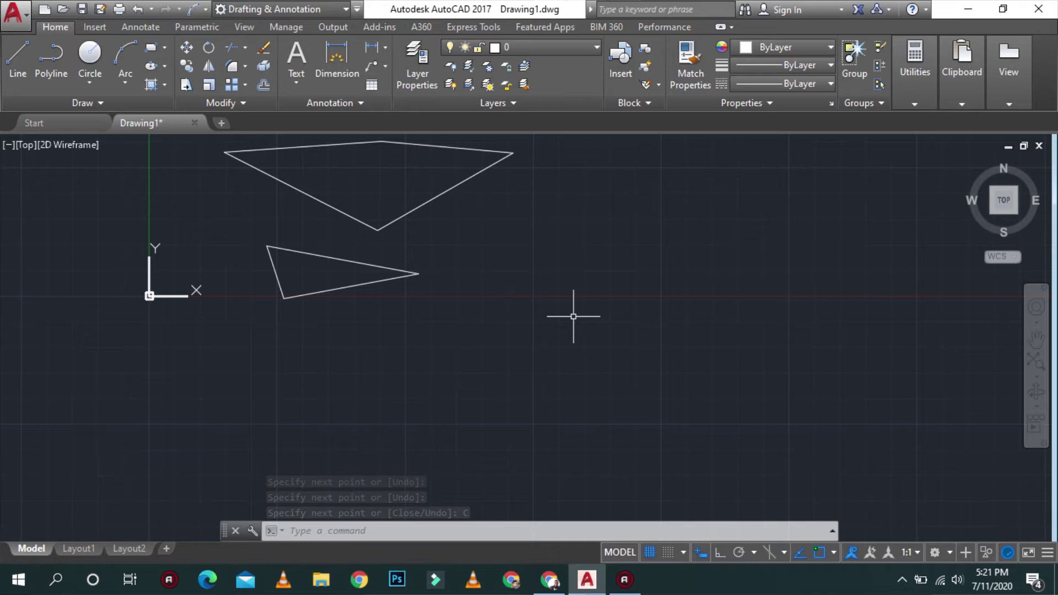
key("Escape")
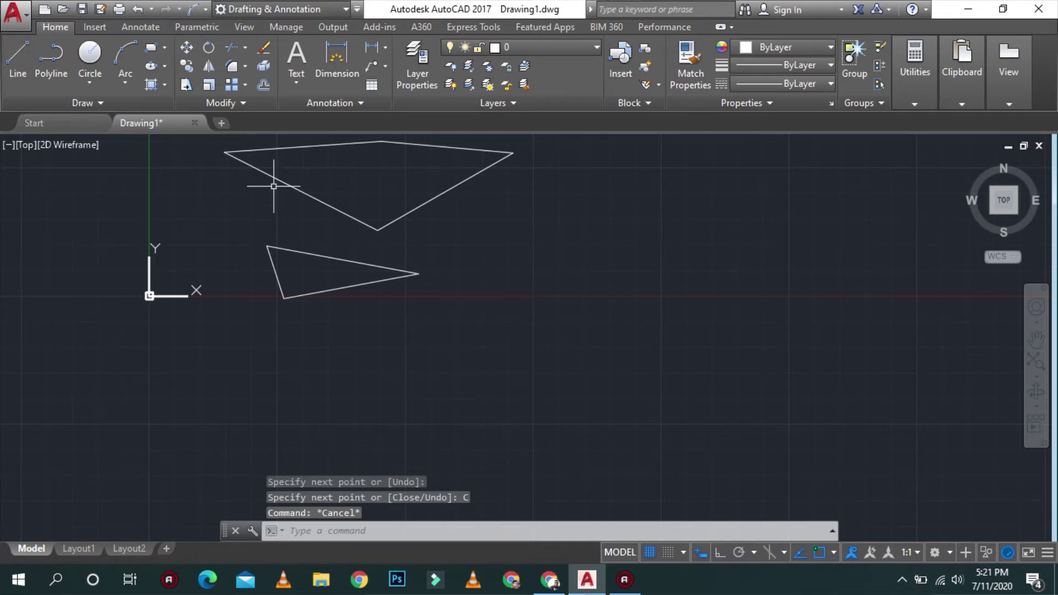
Start a new line below the triangles and switch Ortho on with F8
left_click(485, 368)
key("Escape")
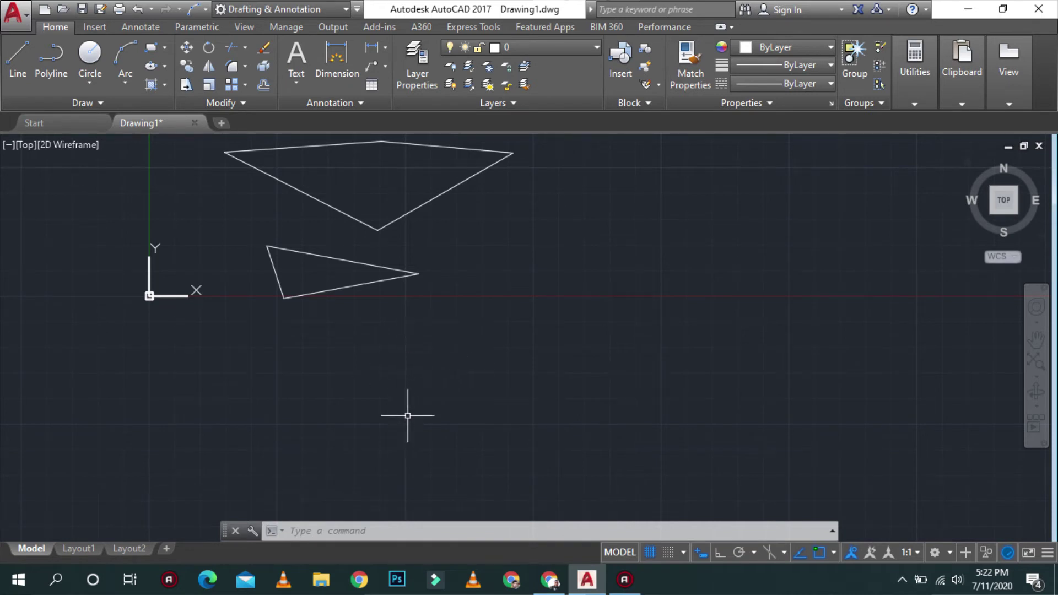
type("l")
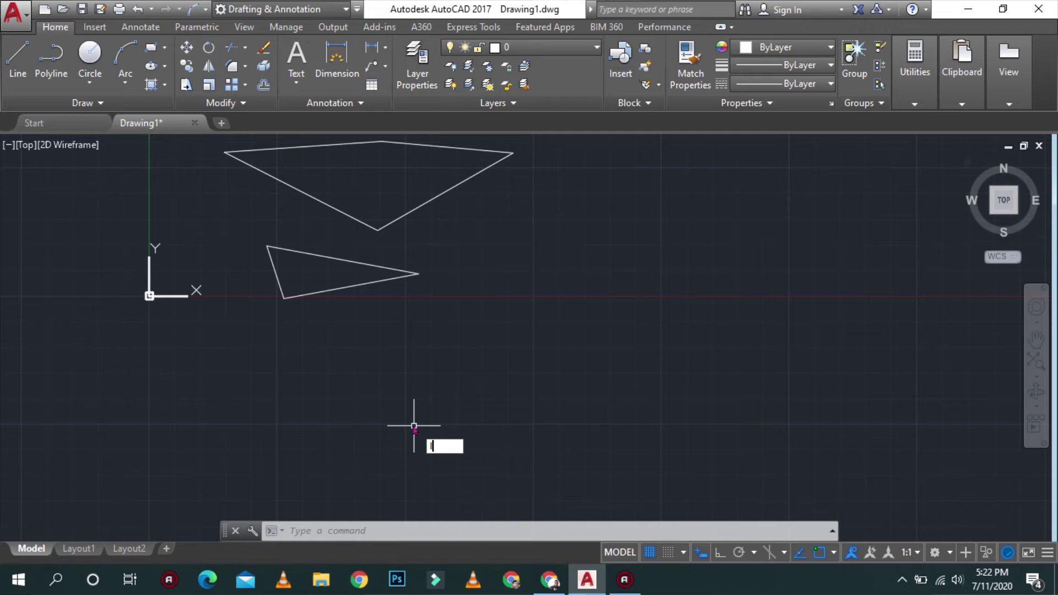
key("Return")
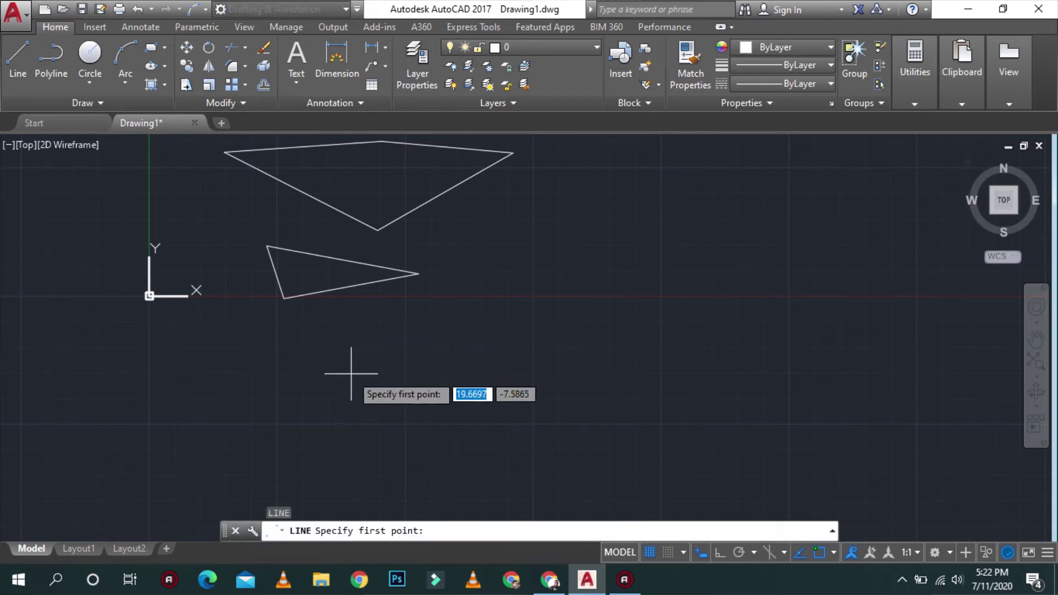
left_click(304, 373)
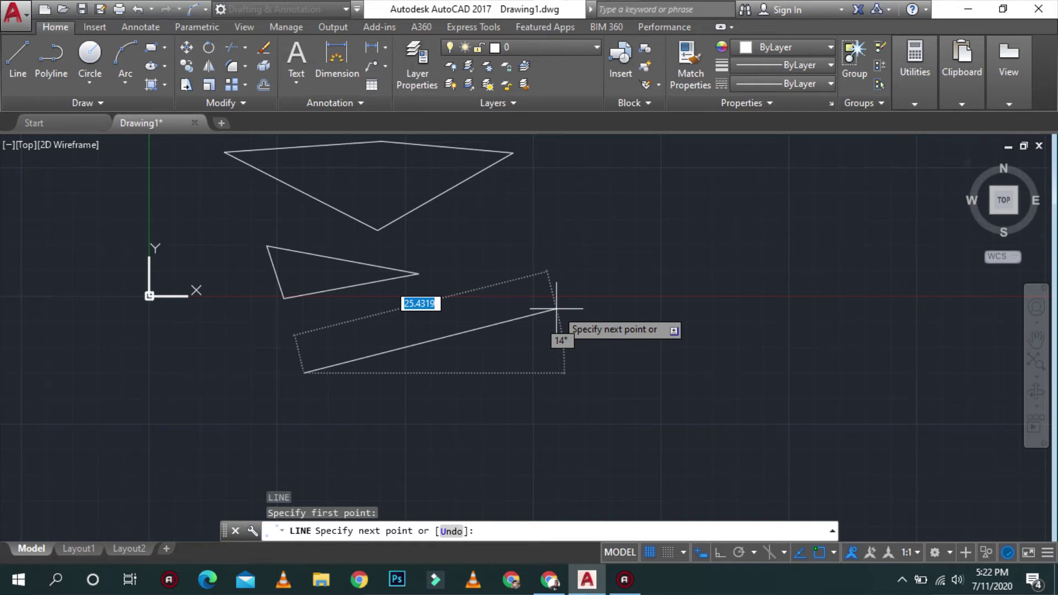
key("F8")
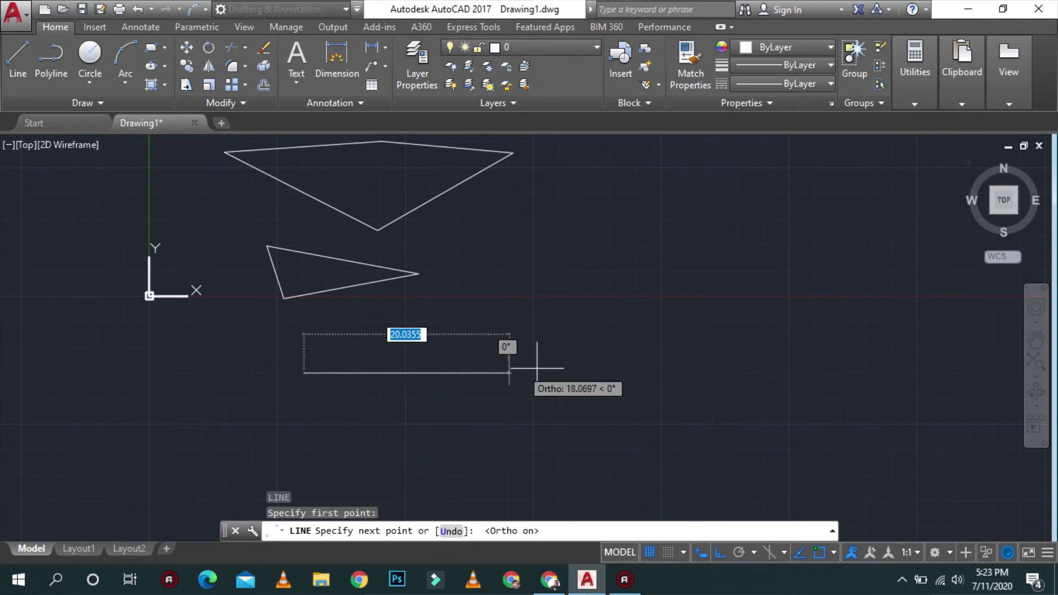
Draw a horizontal run and a vertical drop, then turn Ortho off
left_click(624, 366)
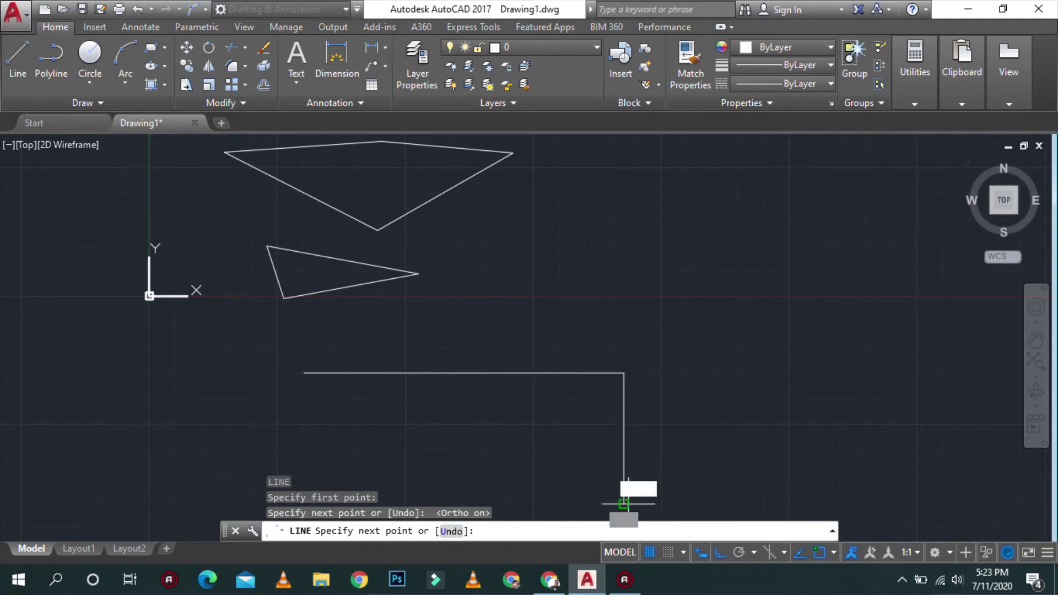
left_click(625, 504)
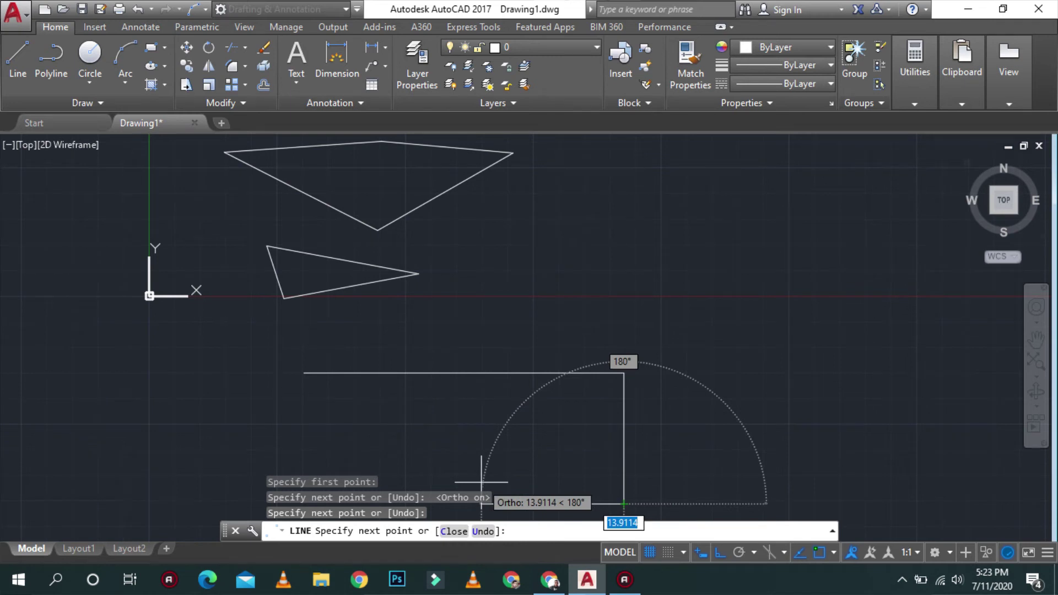
key("F8")
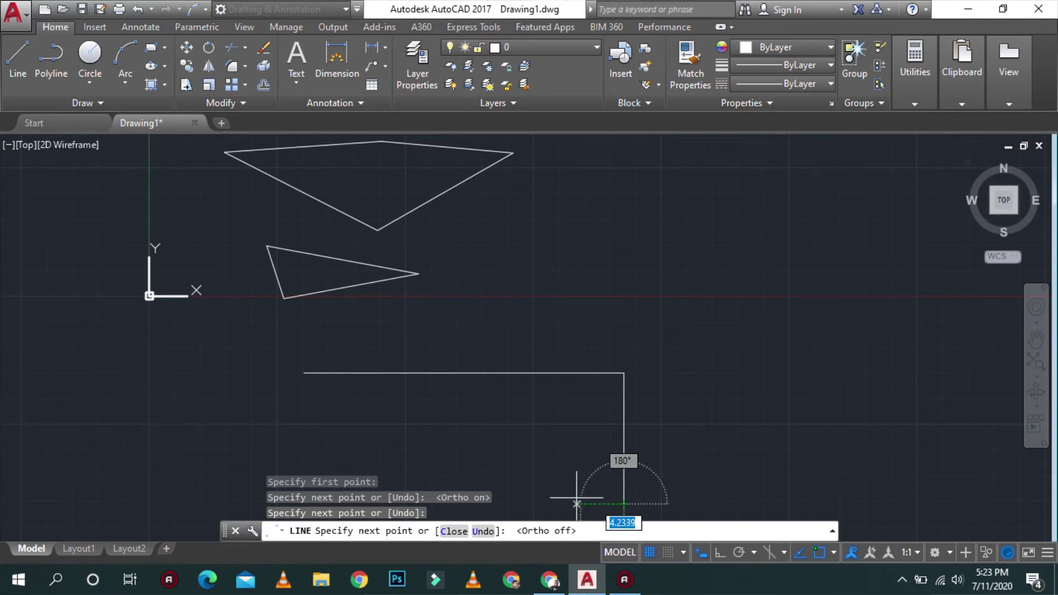
scroll(524, 425, "down", 3)
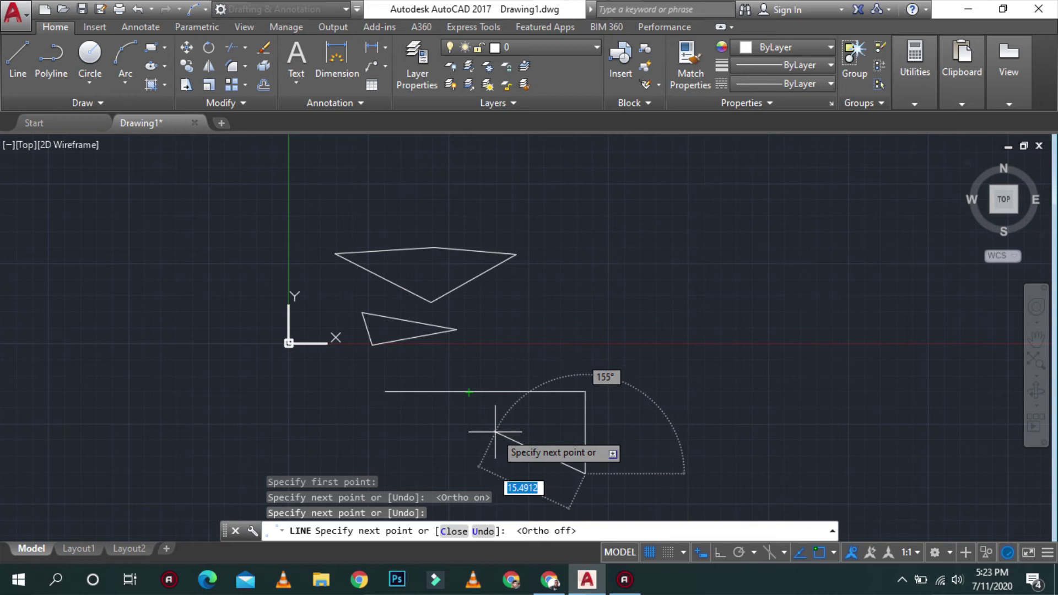
scroll(501, 428, "down", 2)
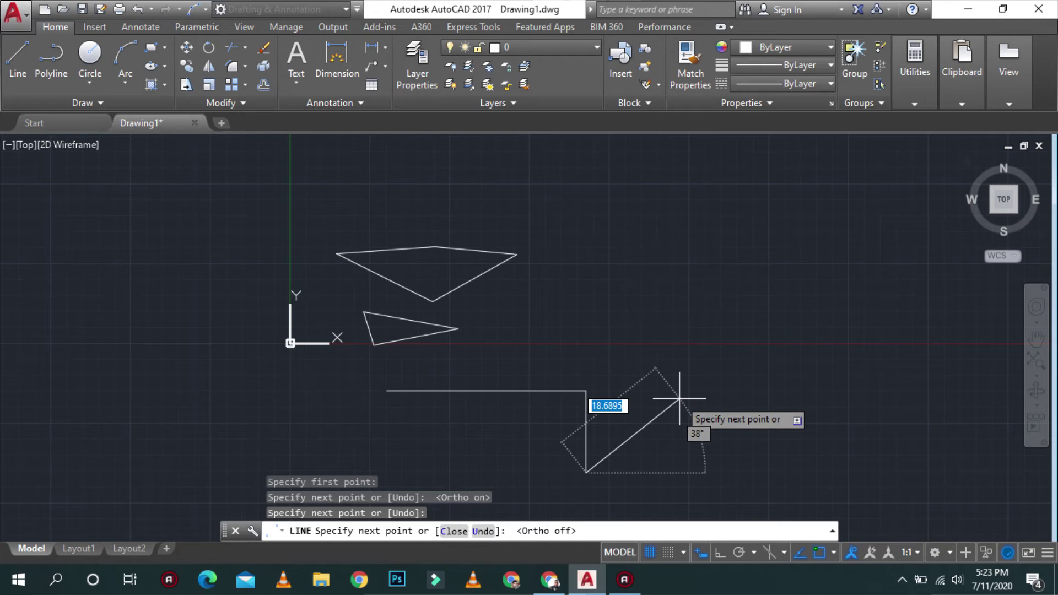
Add a 45° rise, a second horizontal run and a 30° rise, then end the line
key("Tab")
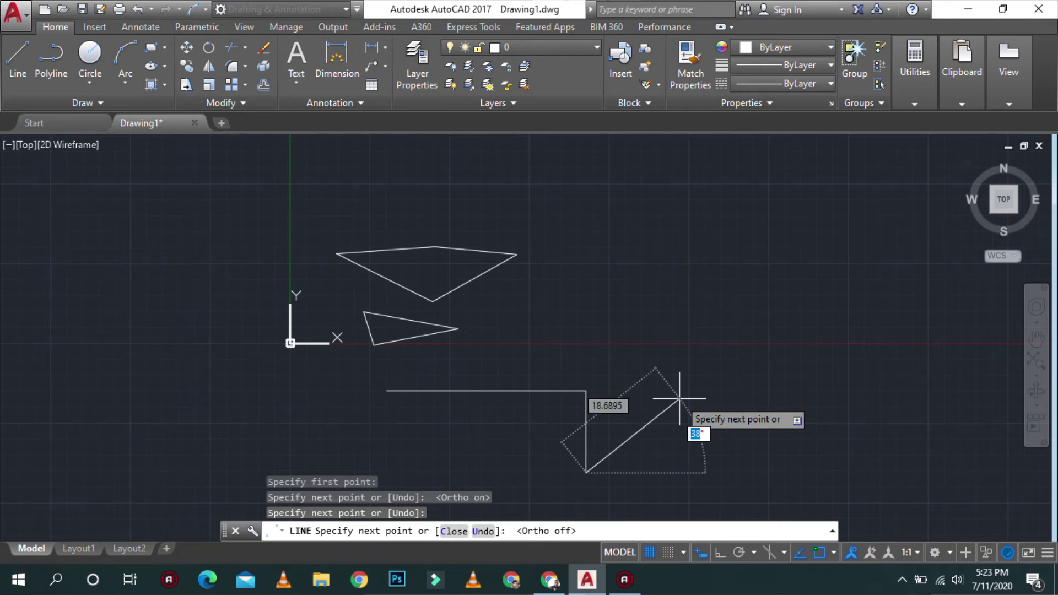
type("45")
key("Return")
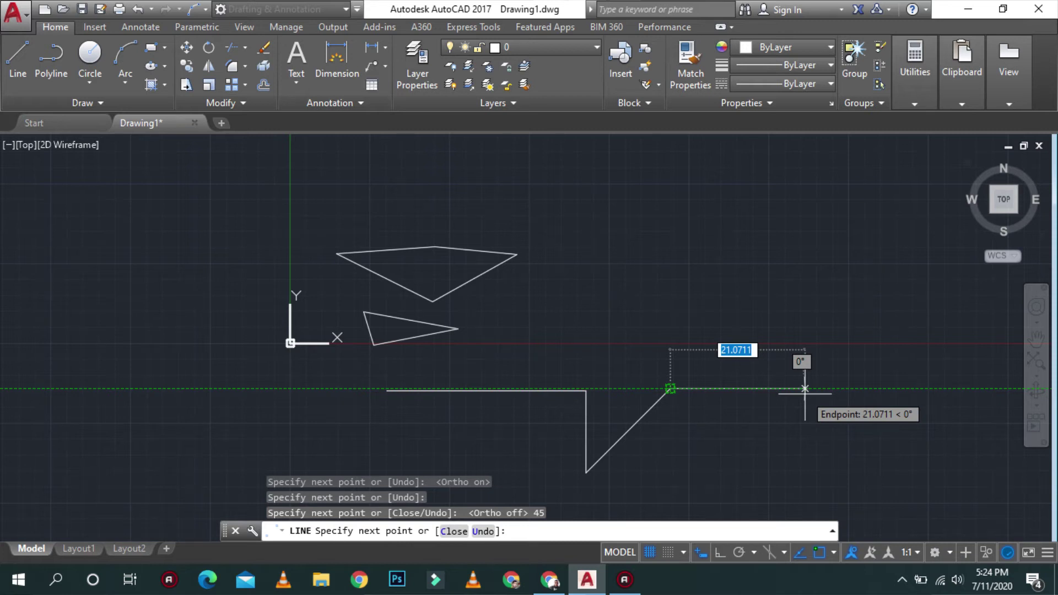
left_click(804, 389)
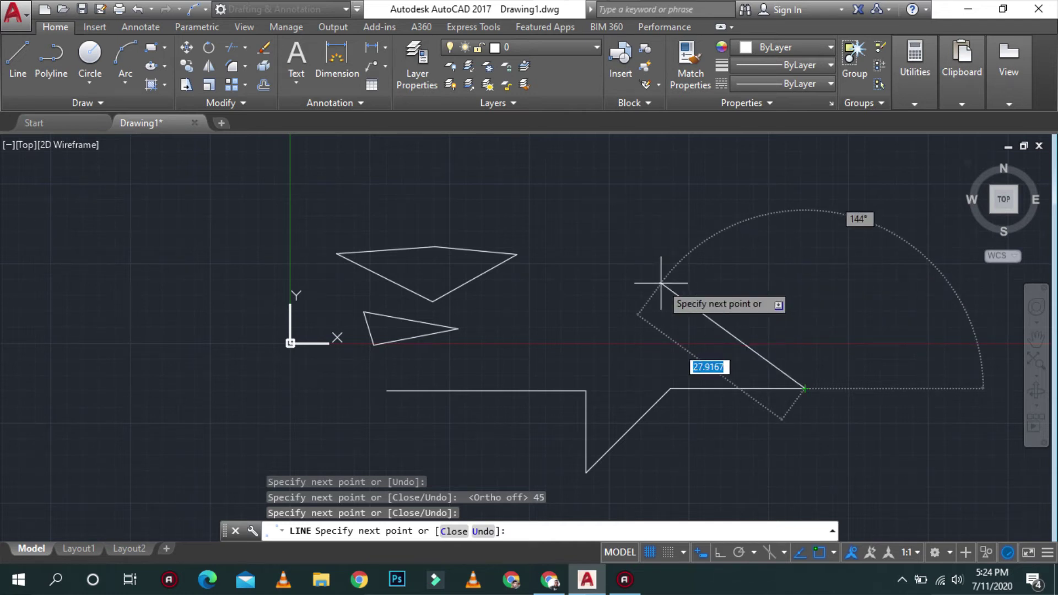
key("Tab")
type("30")
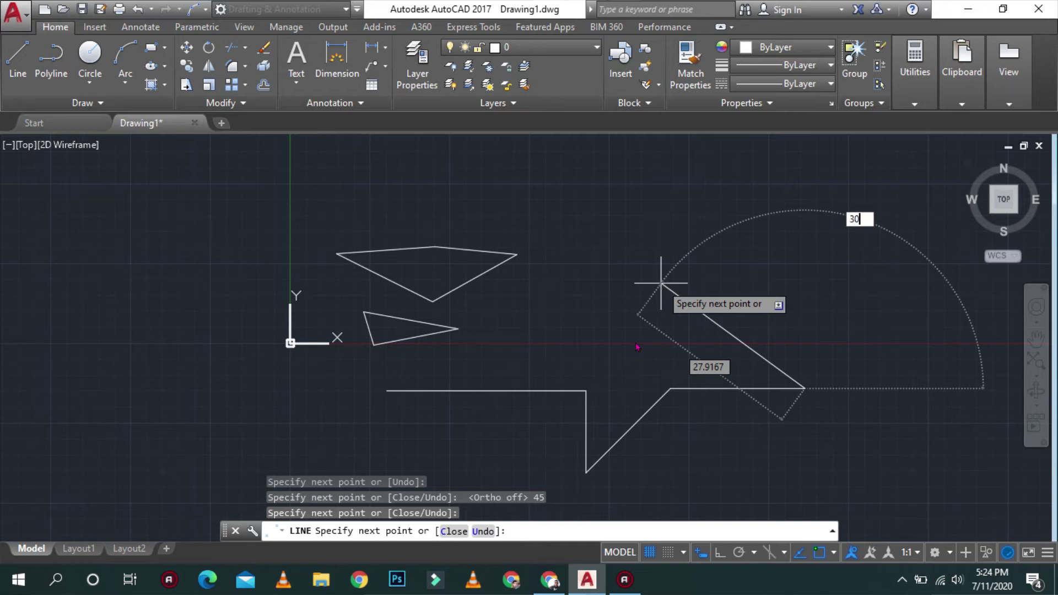
key("Return")
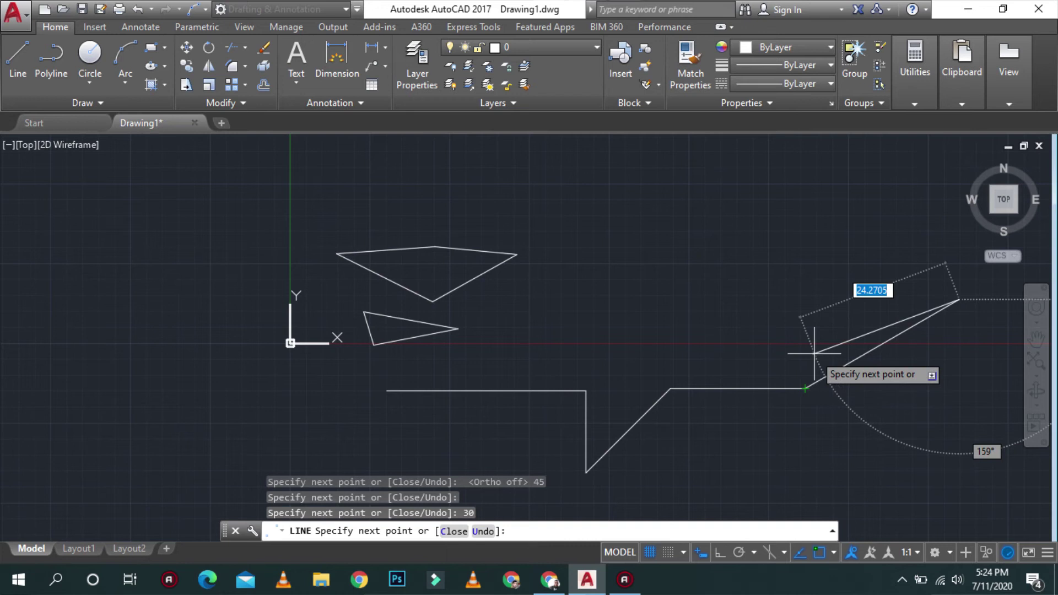
key("Escape")
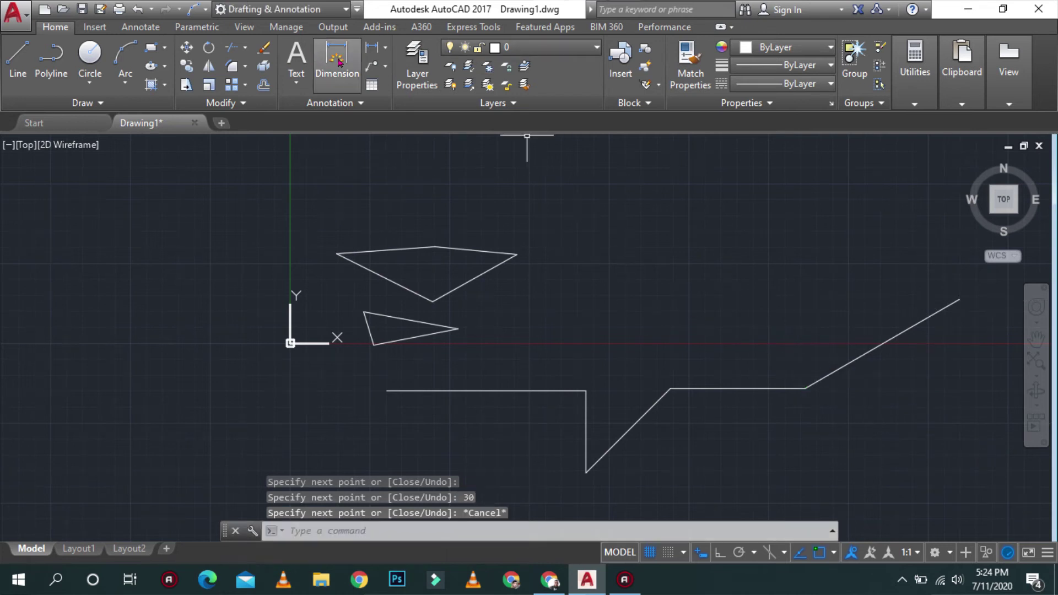
Place an Angular dimension of 150° between the second horizontal run and the 30° line
left_click(341, 61)
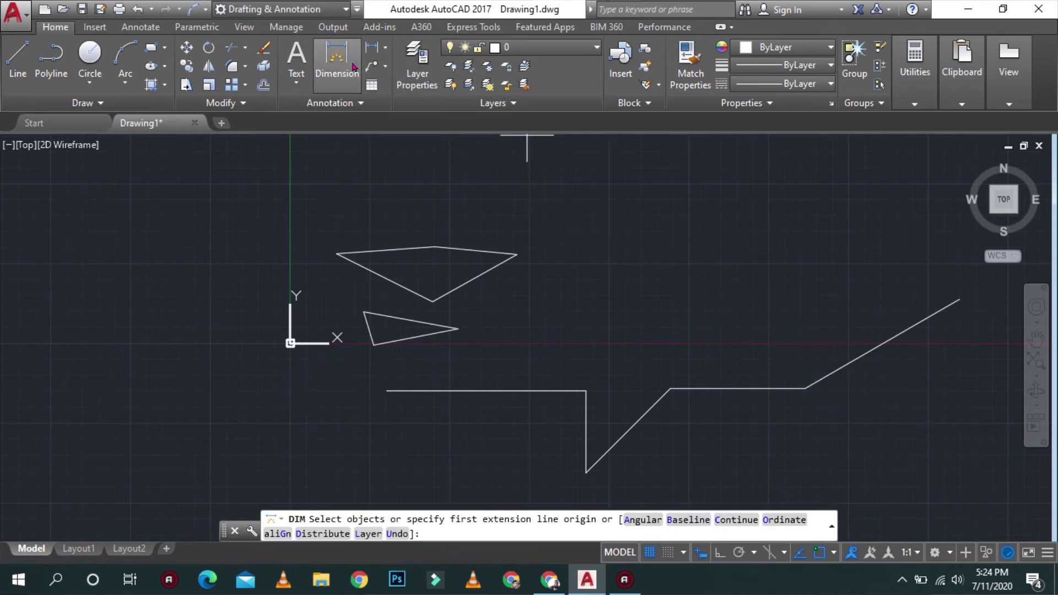
left_click(385, 47)
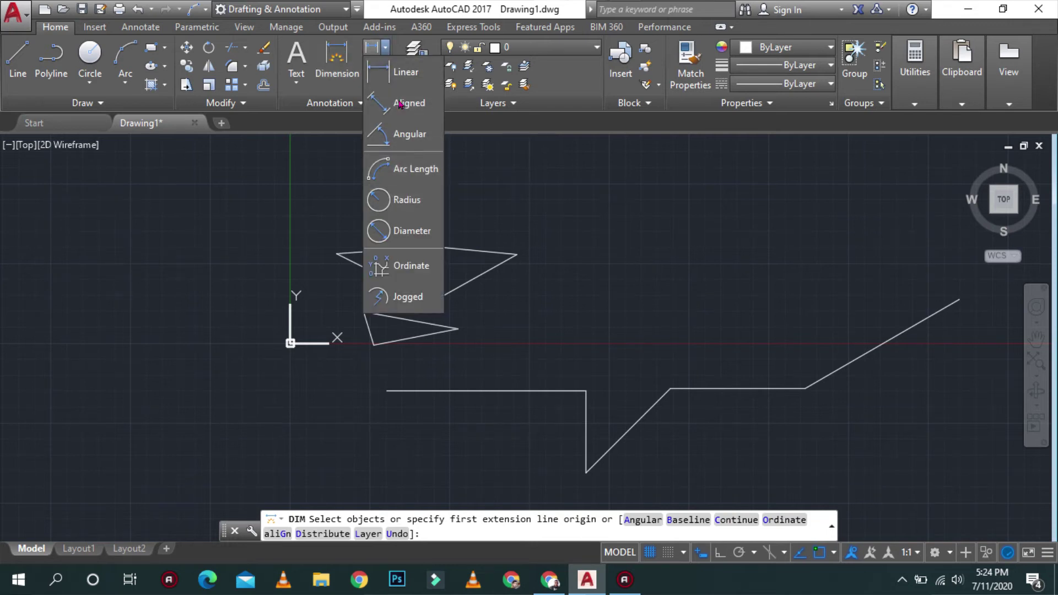
left_click(395, 136)
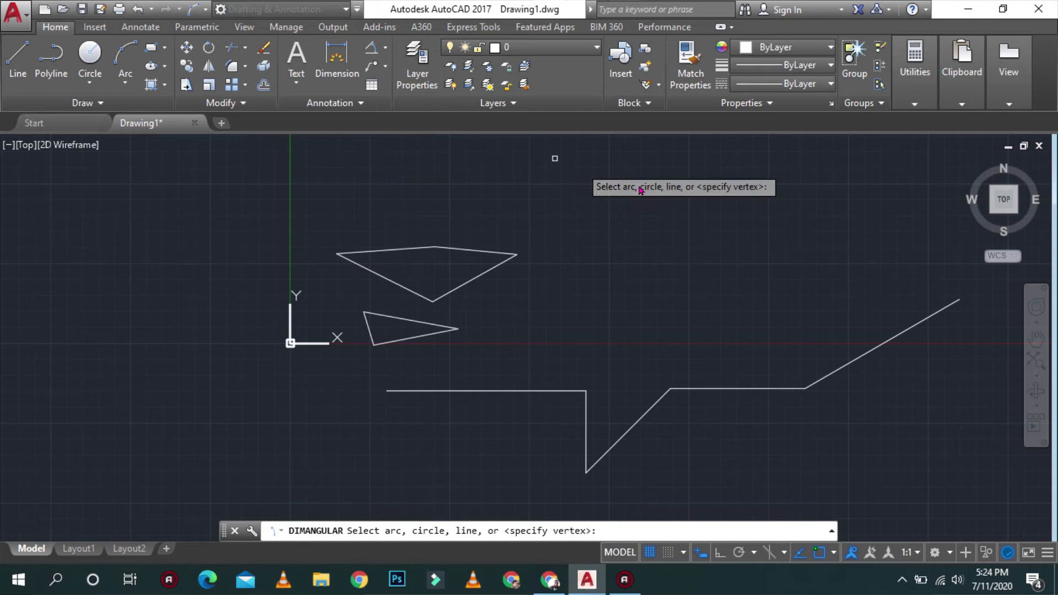
left_click(773, 388)
left_click(827, 375)
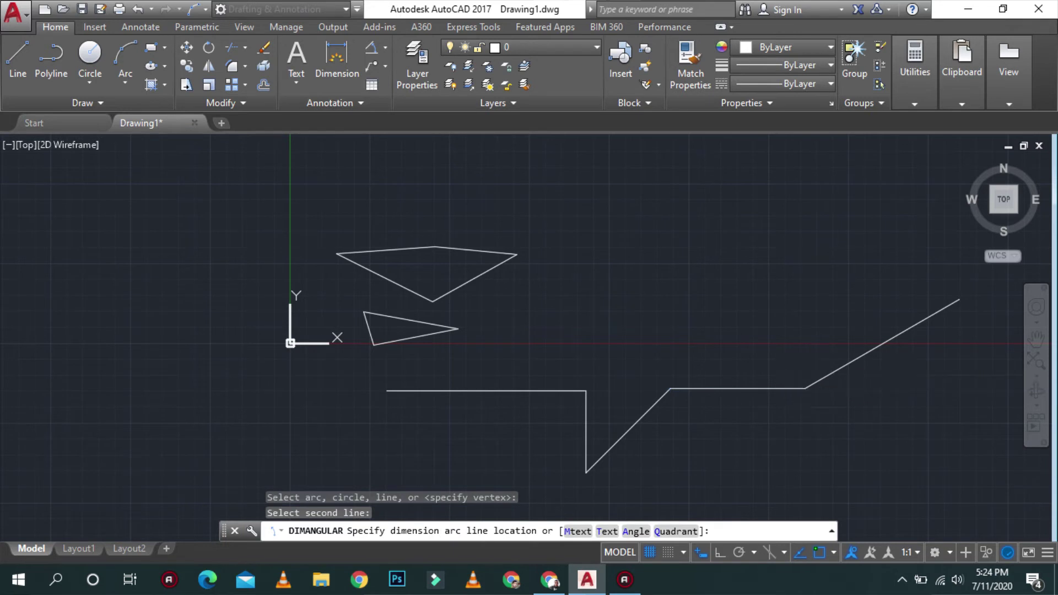
left_click(826, 370)
scroll(791, 384, "up", 2)
scroll(843, 298, "up", 5)
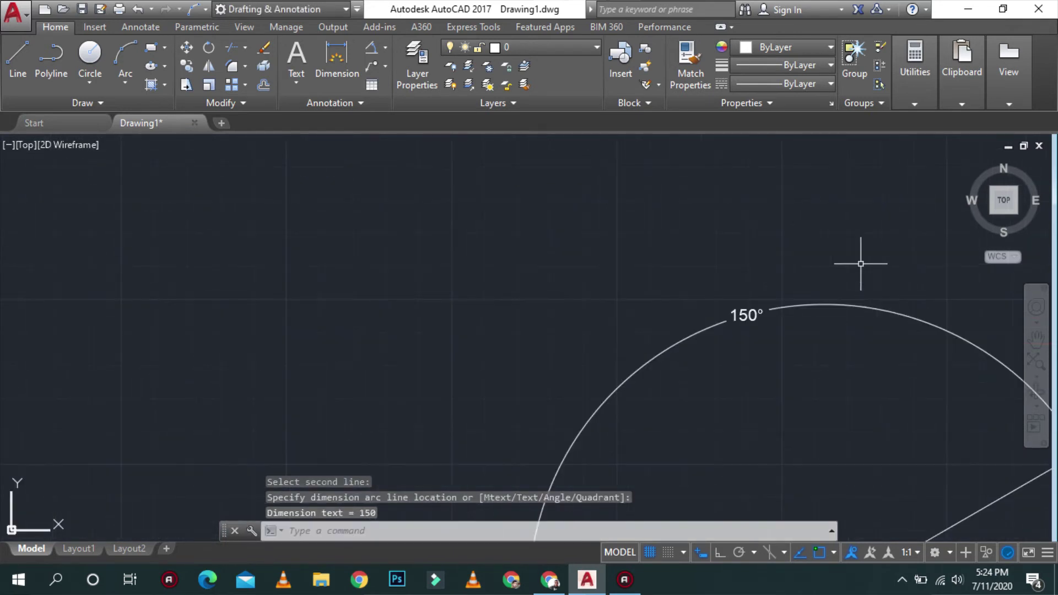
scroll(802, 313, "down", 2)
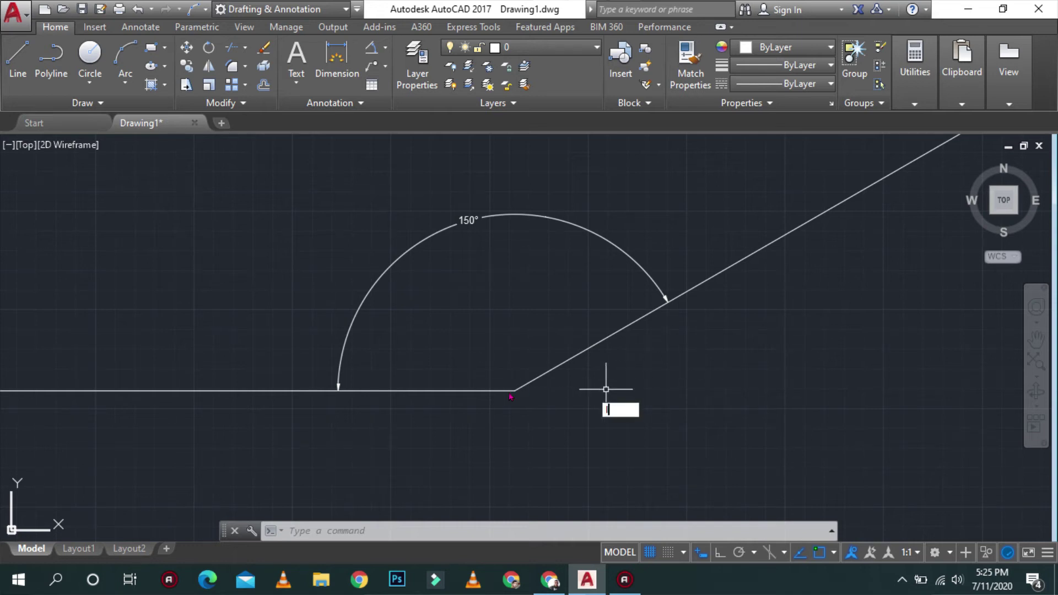
Draw a horizontal extension line from the 150° vertex with Ortho on
type("L")
key("Return")
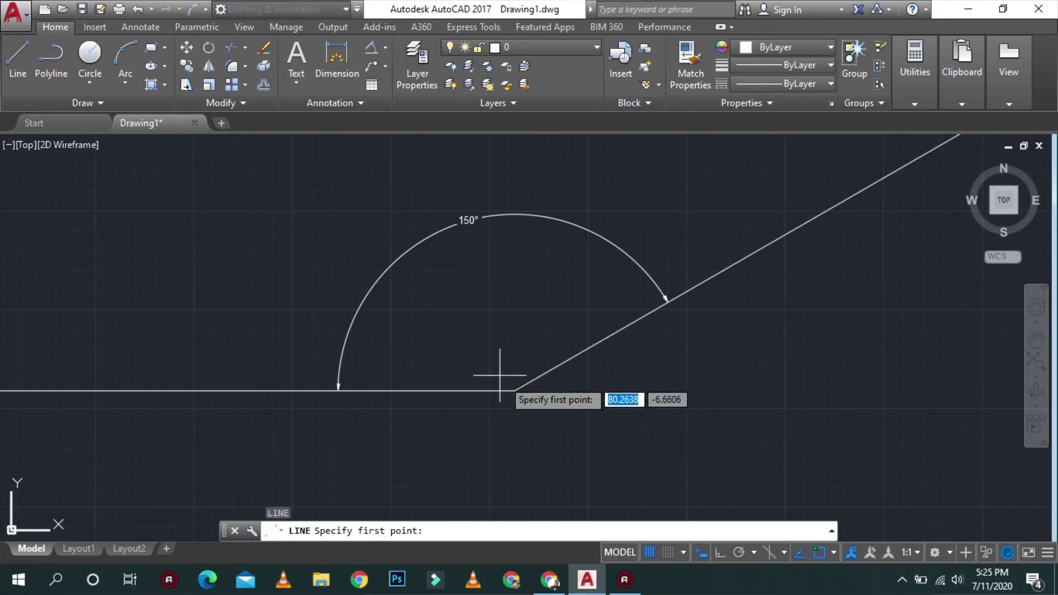
left_click(515, 392)
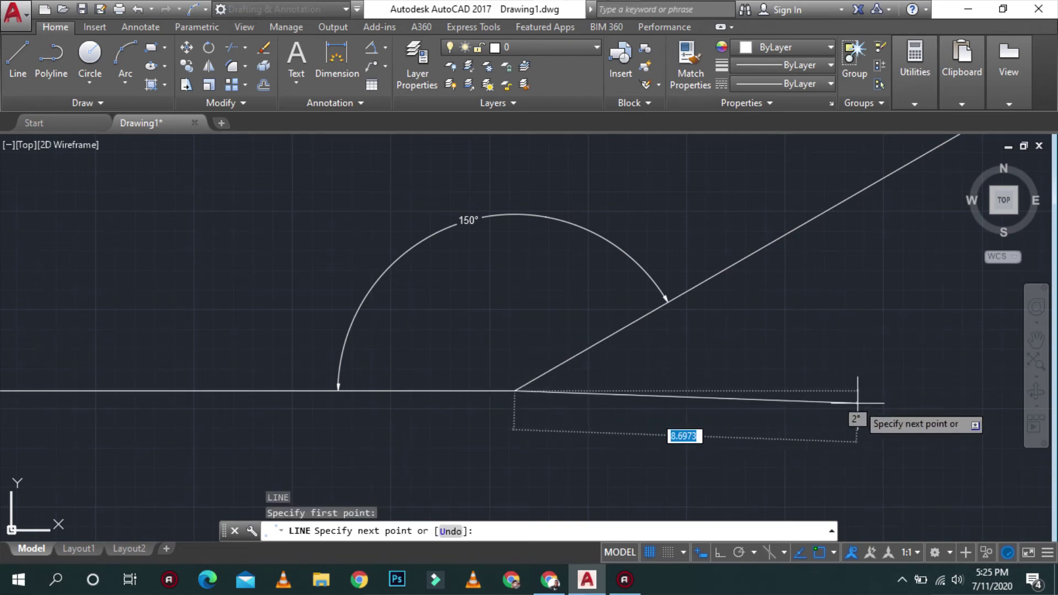
key("F8")
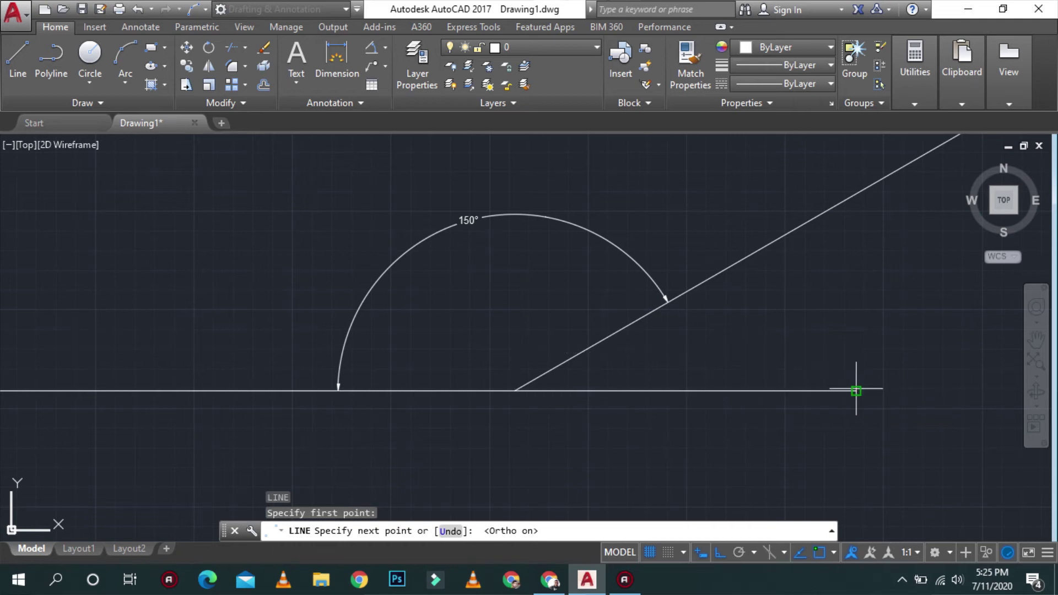
key("Escape")
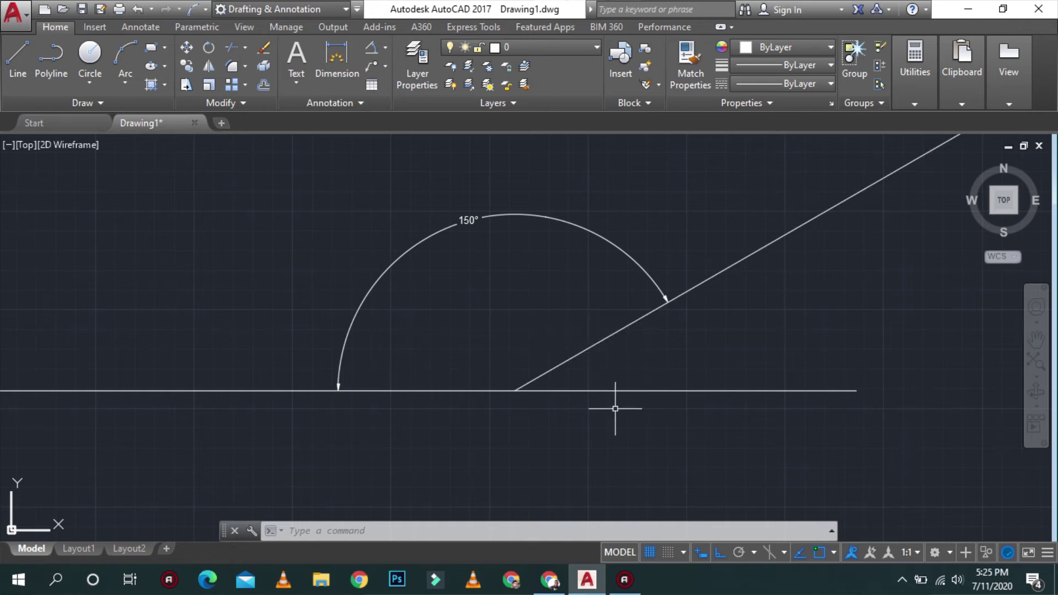
scroll(621, 375, "up", 6)
scroll(619, 366, "up", 3)
scroll(619, 366, "down", 5)
scroll(627, 390, "down", 4)
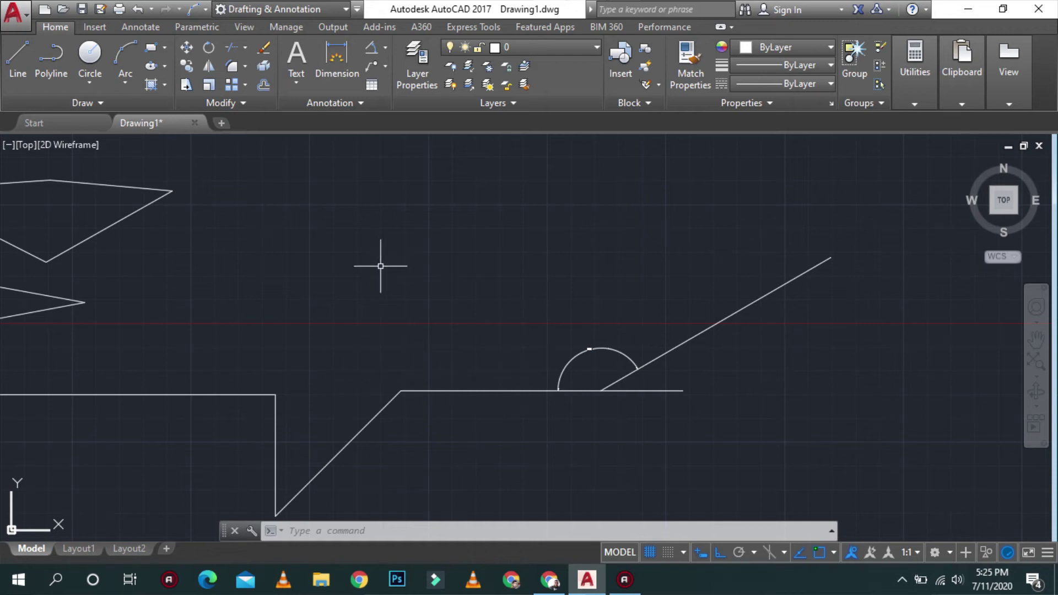
scroll(381, 266, "down", 5)
scroll(429, 309, "up", 3)
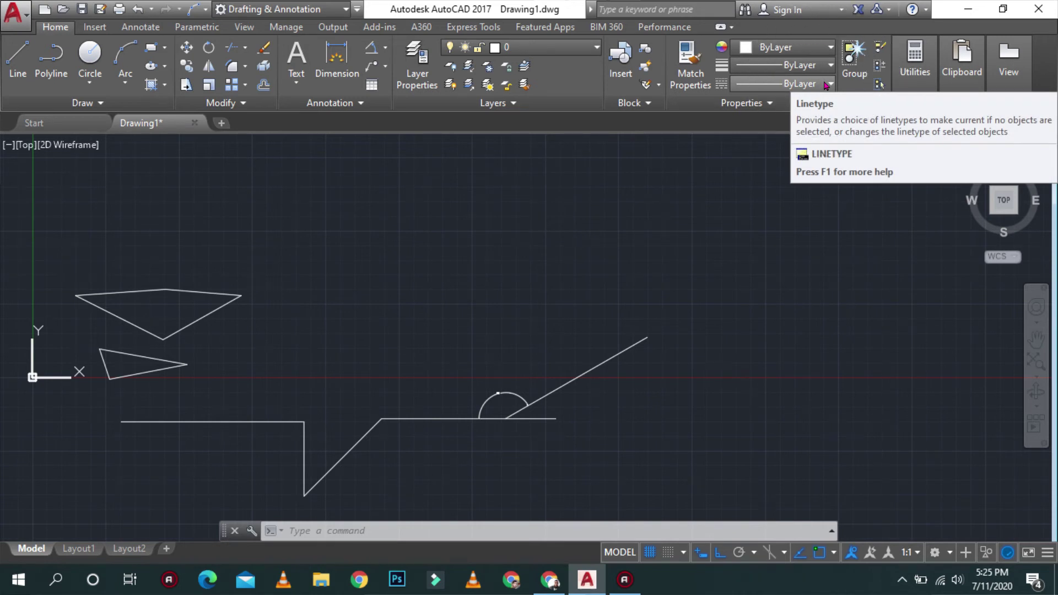
Open the Linetype Manager's Load dialog and scroll the acad.lin list down to ZIGZAG
left_click(822, 84)
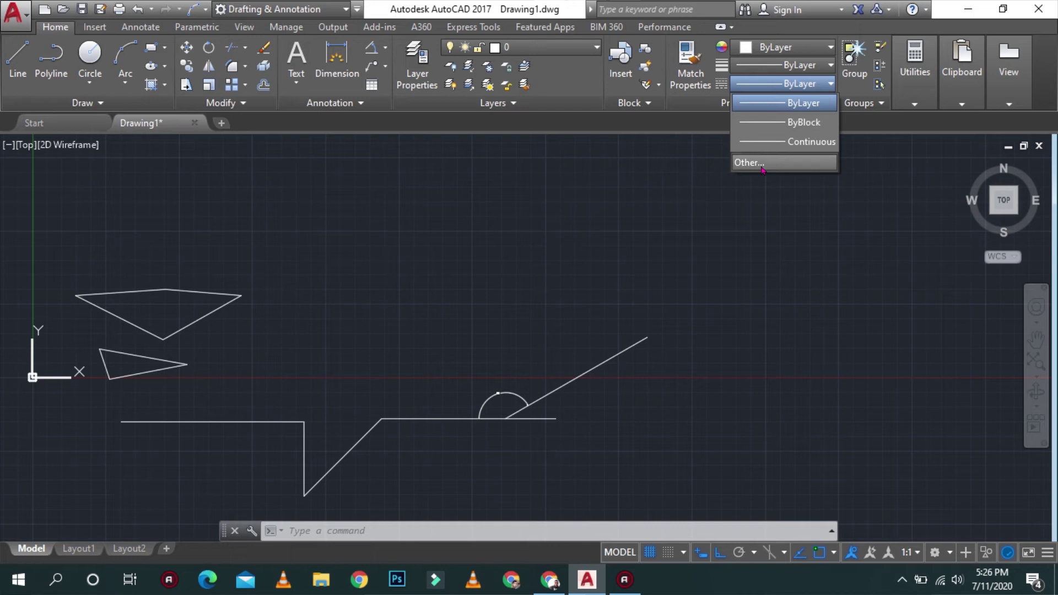
left_click(763, 169)
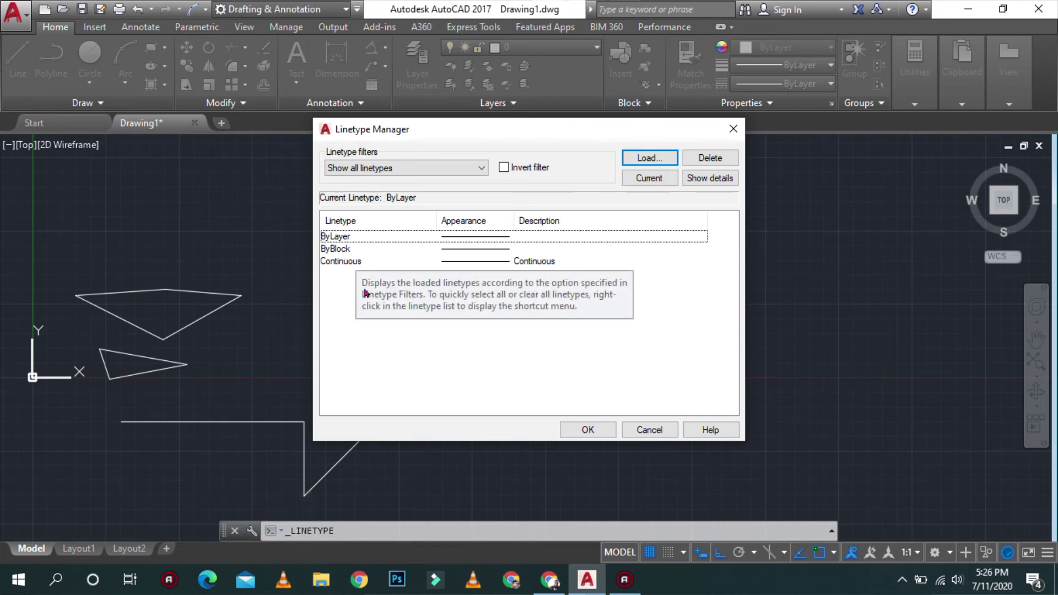
left_click(646, 160)
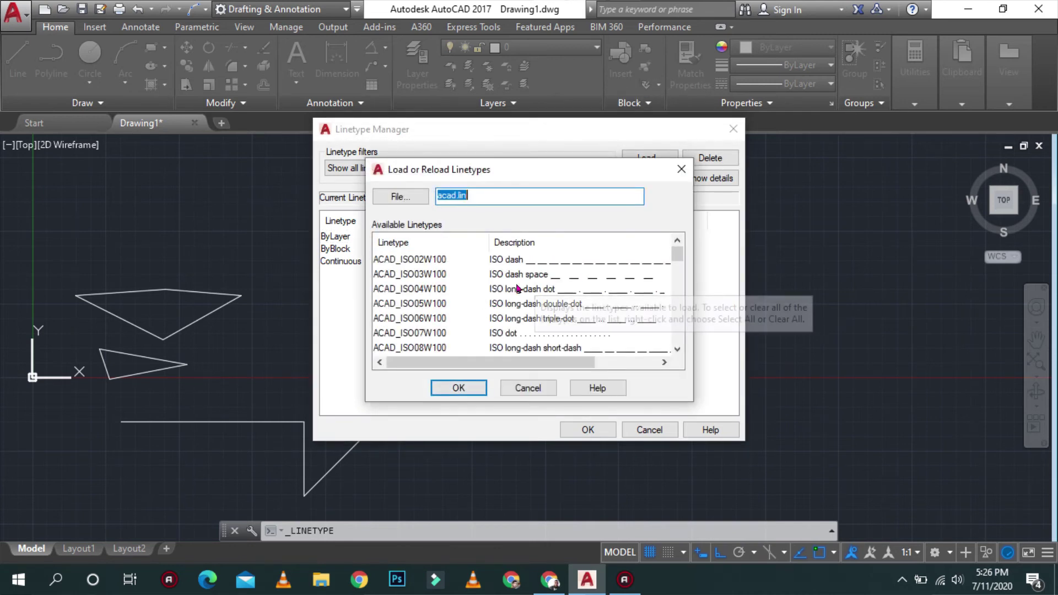
scroll(535, 291, "down", 1)
scroll(535, 290, "down", 1)
scroll(570, 257, "up", 1)
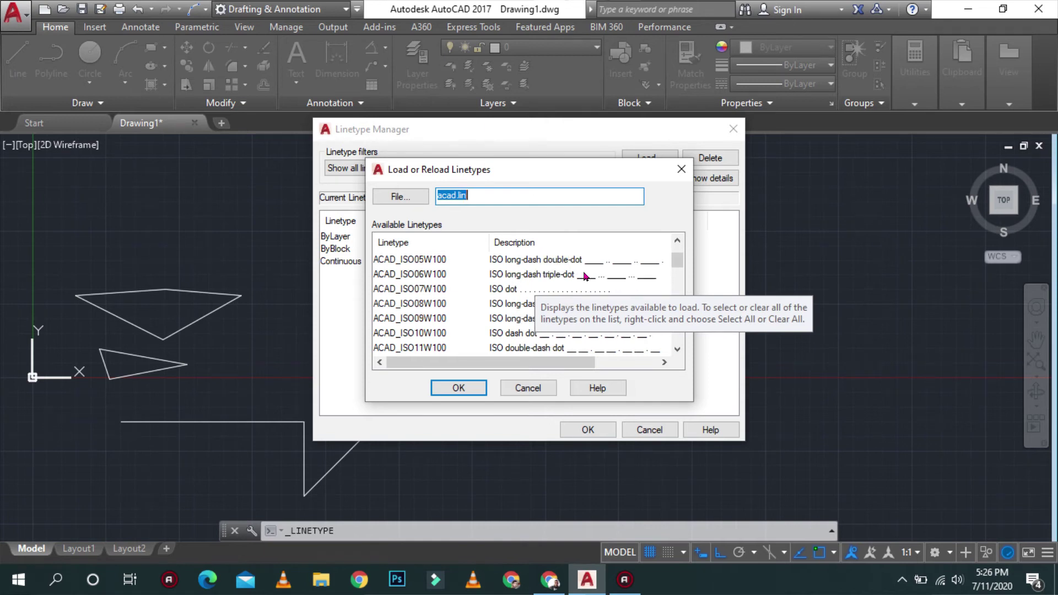
scroll(596, 278, "down", 1)
scroll(557, 281, "down", 1)
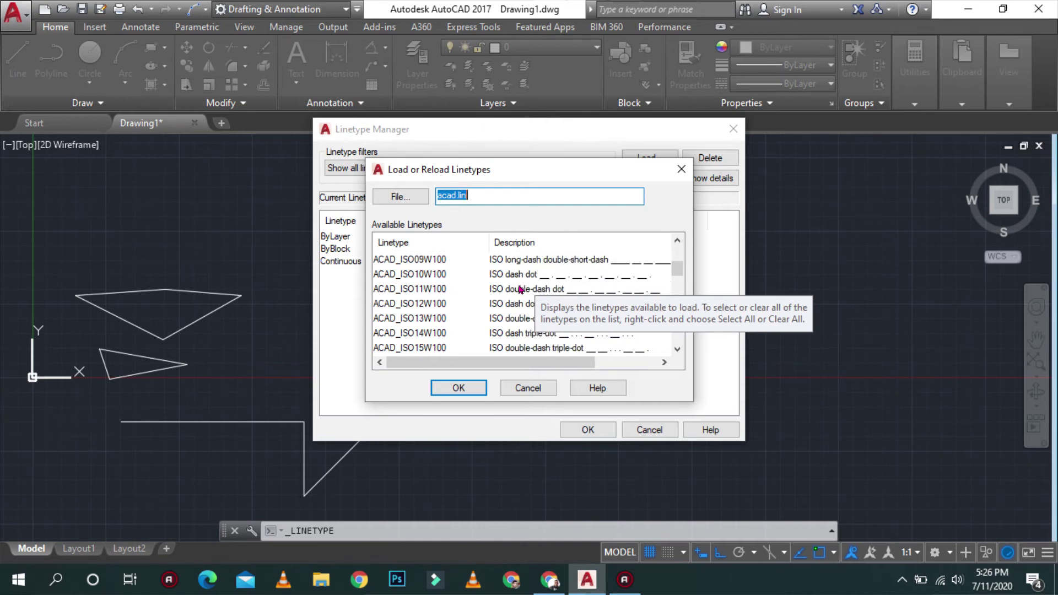
scroll(524, 315, "down", 2)
scroll(529, 316, "down", 1)
scroll(540, 318, "down", 1)
scroll(540, 317, "down", 2)
scroll(537, 314, "down", 1)
scroll(535, 309, "down", 3)
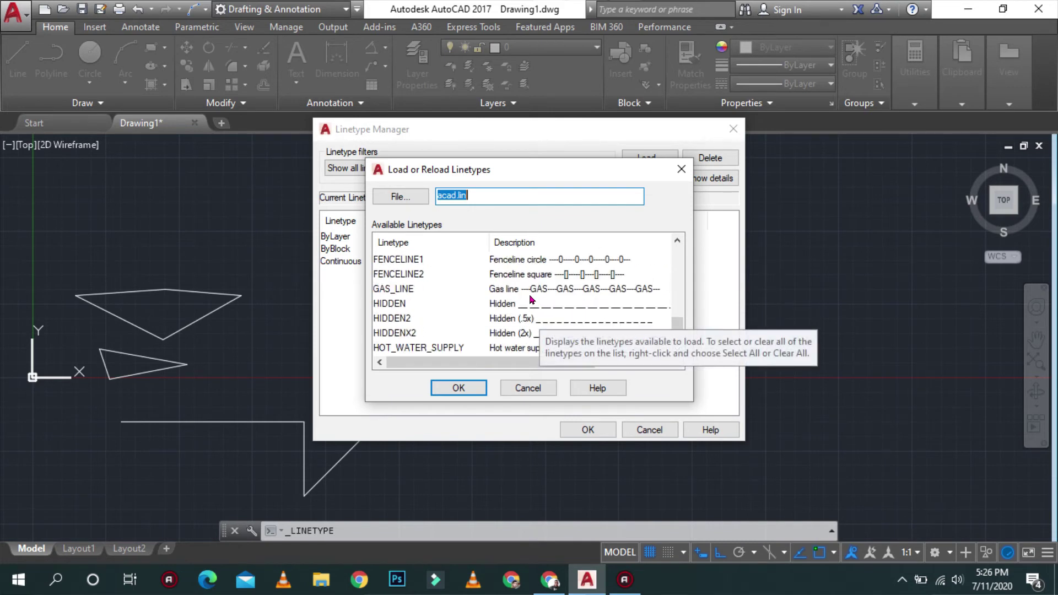
scroll(531, 303, "down", 2)
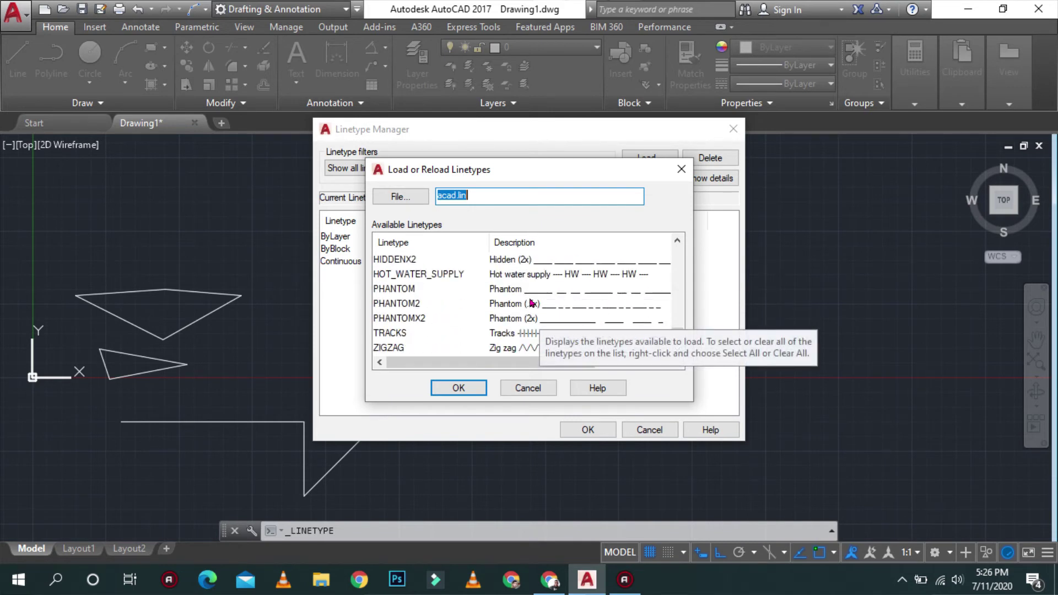
Load the ZIGZAG linetype and close the Linetype Manager
left_click(504, 348)
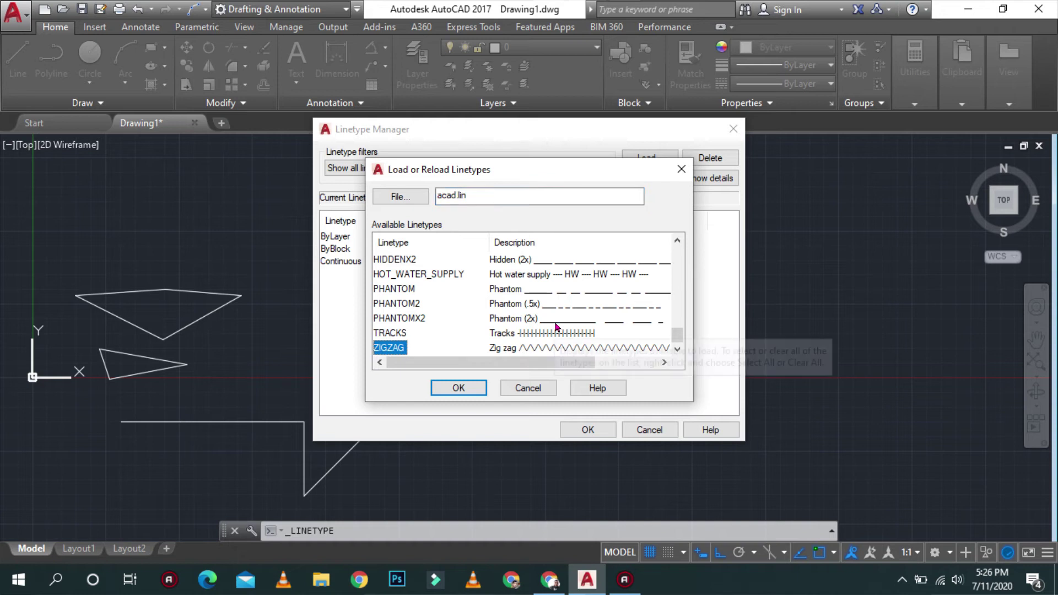
left_click(461, 388)
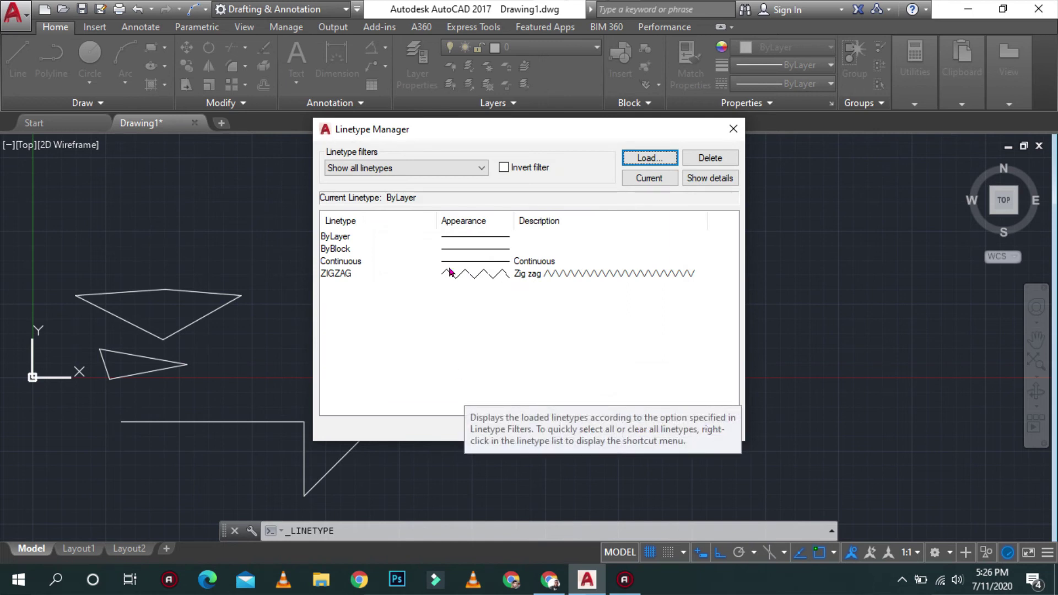
left_click(346, 279)
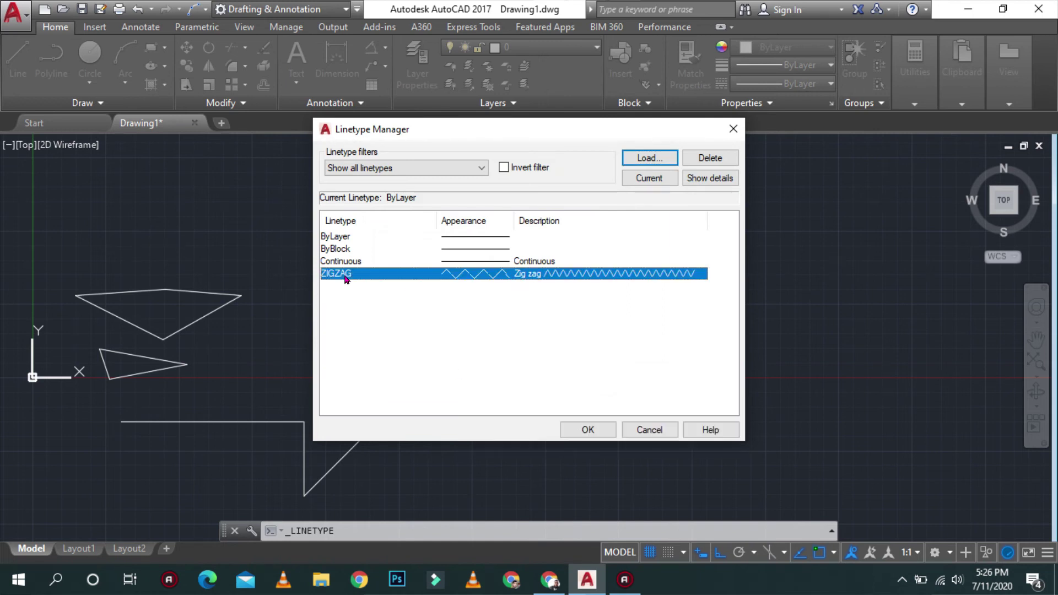
left_click(586, 431)
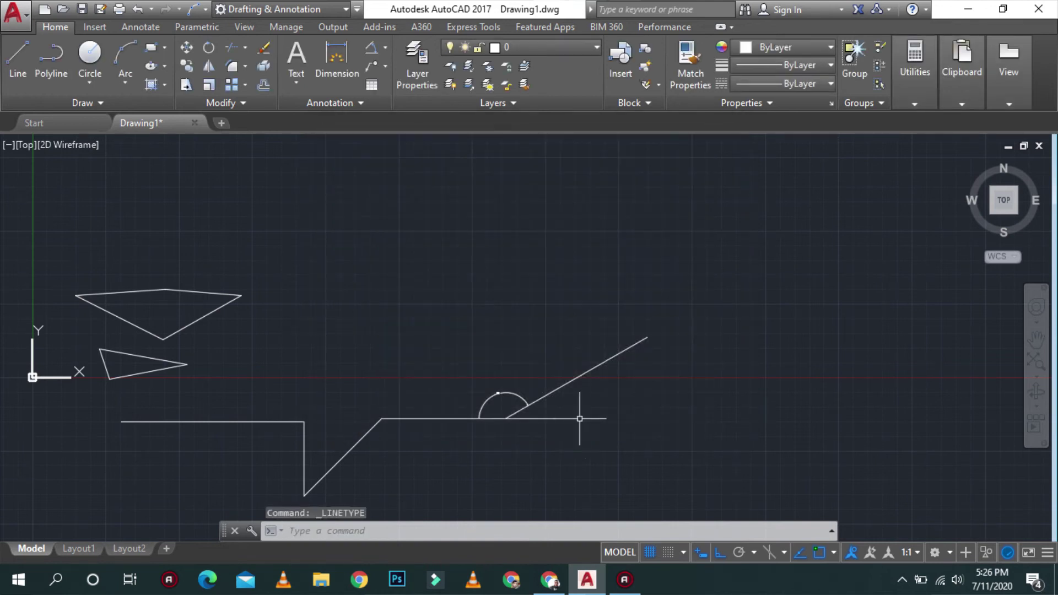
Draw the first two ZIGZAG-pattern line segments above the earlier shapes
type("l")
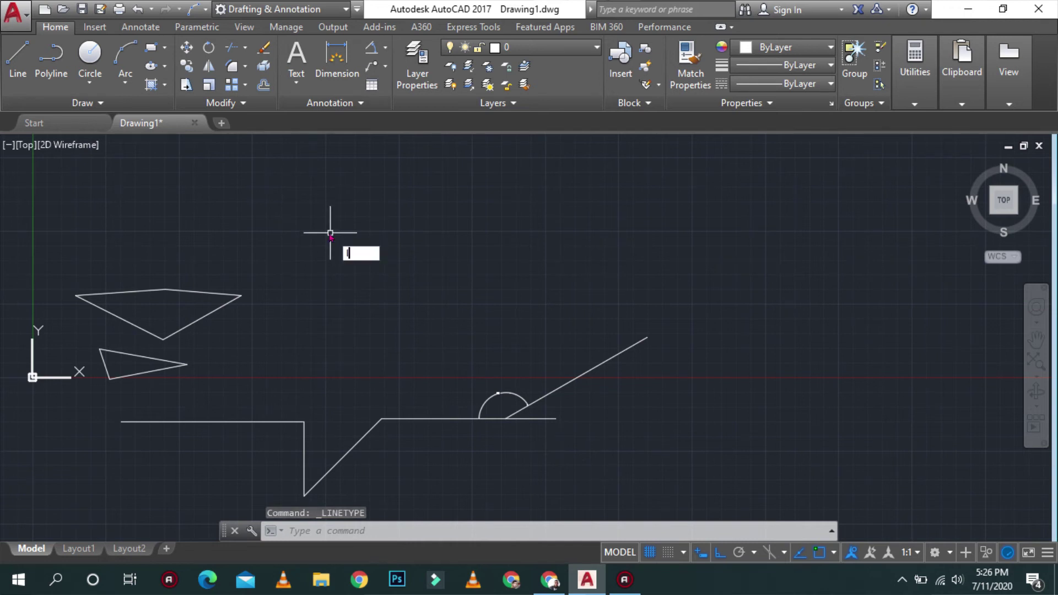
key("Return")
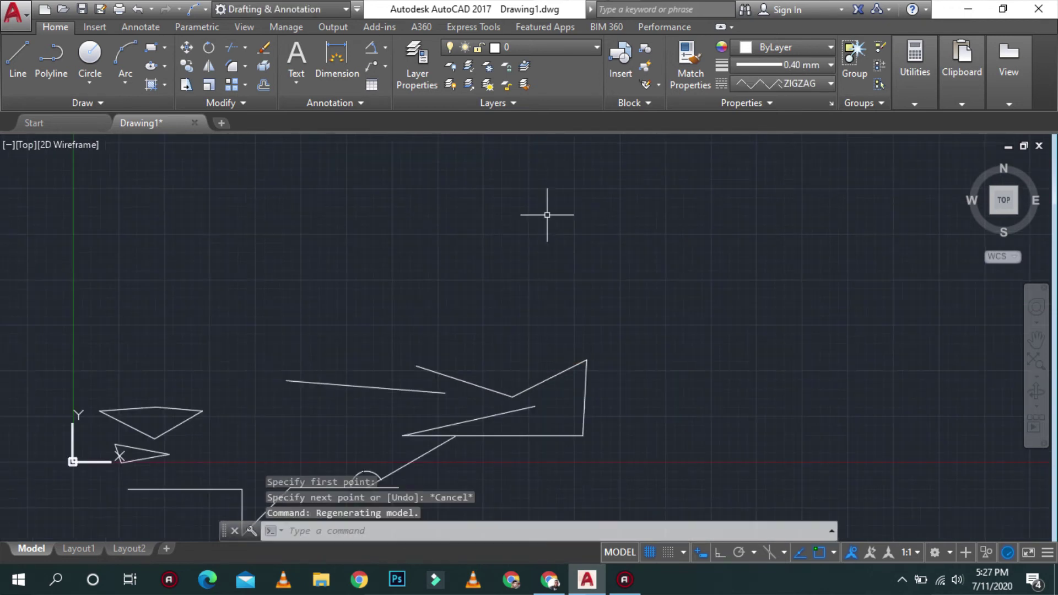
key("Return")
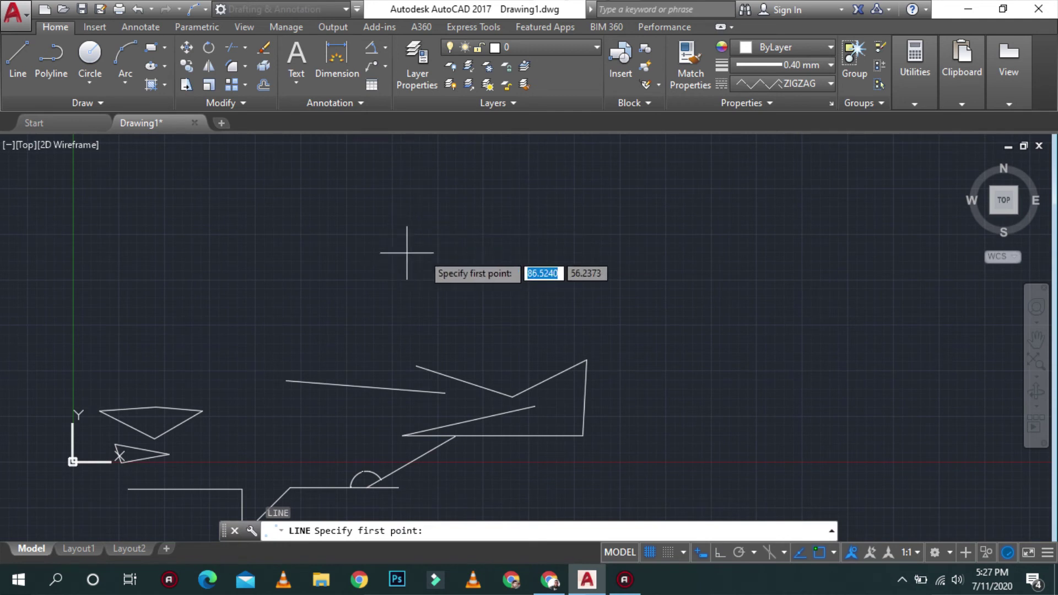
left_click(454, 211)
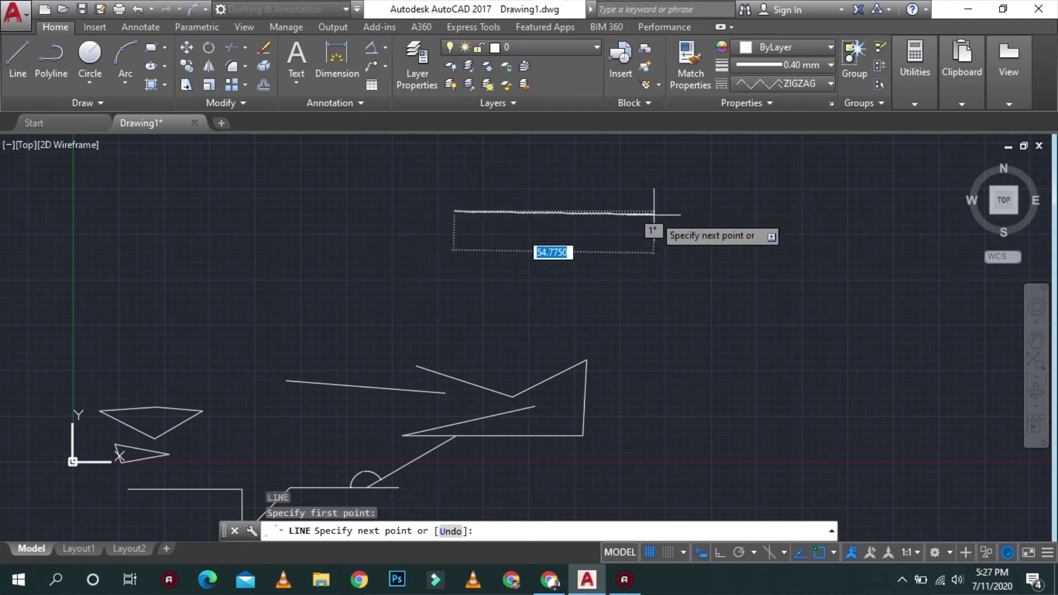
left_click(653, 286)
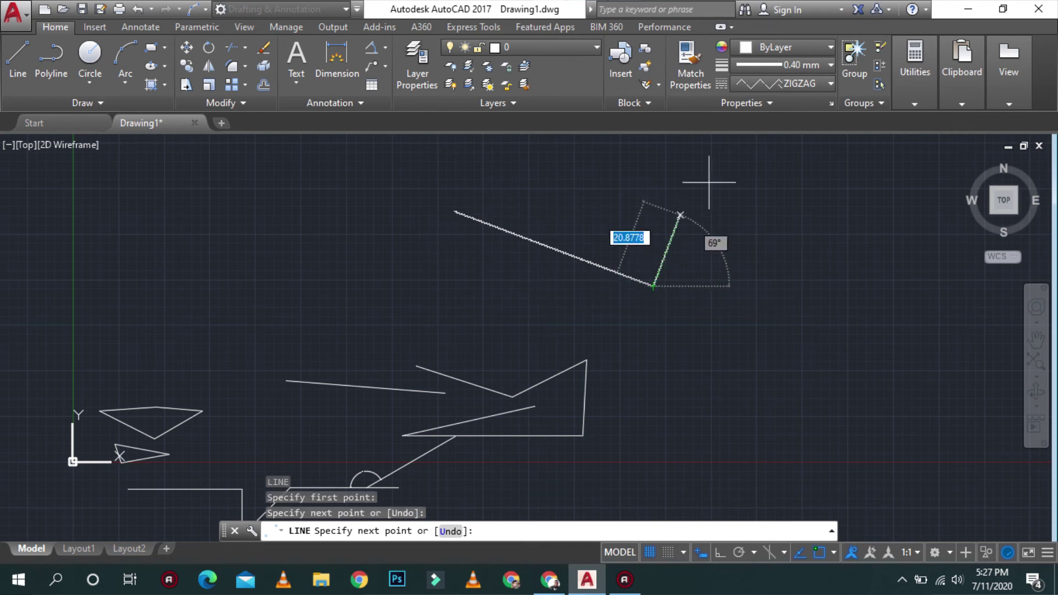
left_click(791, 147)
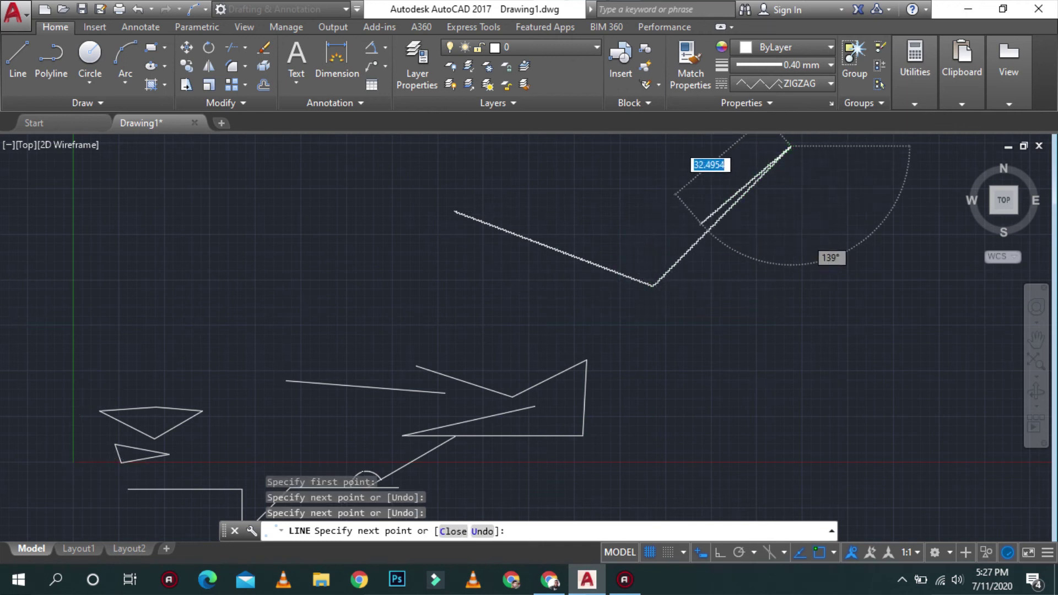
scroll(703, 226, "up", 4)
scroll(708, 246, "up", 2)
scroll(722, 270, "up", 2)
scroll(722, 270, "down", 2)
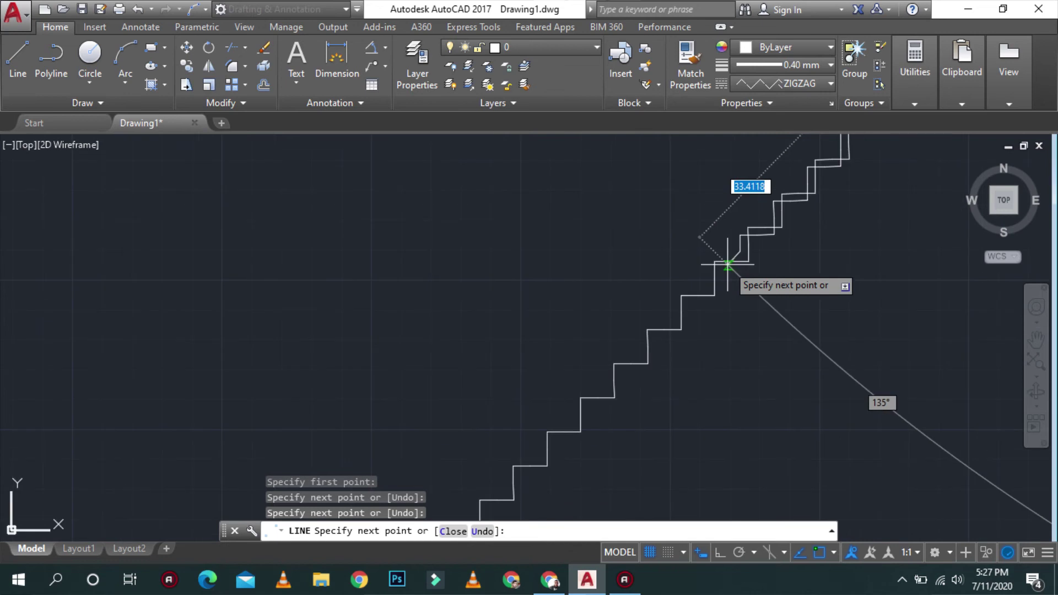
Add two more corners and end the chain on the existing line's endpoint
left_click(721, 306)
scroll(721, 305, "down", 5)
scroll(529, 408, "up", 5)
scroll(480, 369, "up", 2)
scroll(480, 369, "down", 2)
left_click(532, 370)
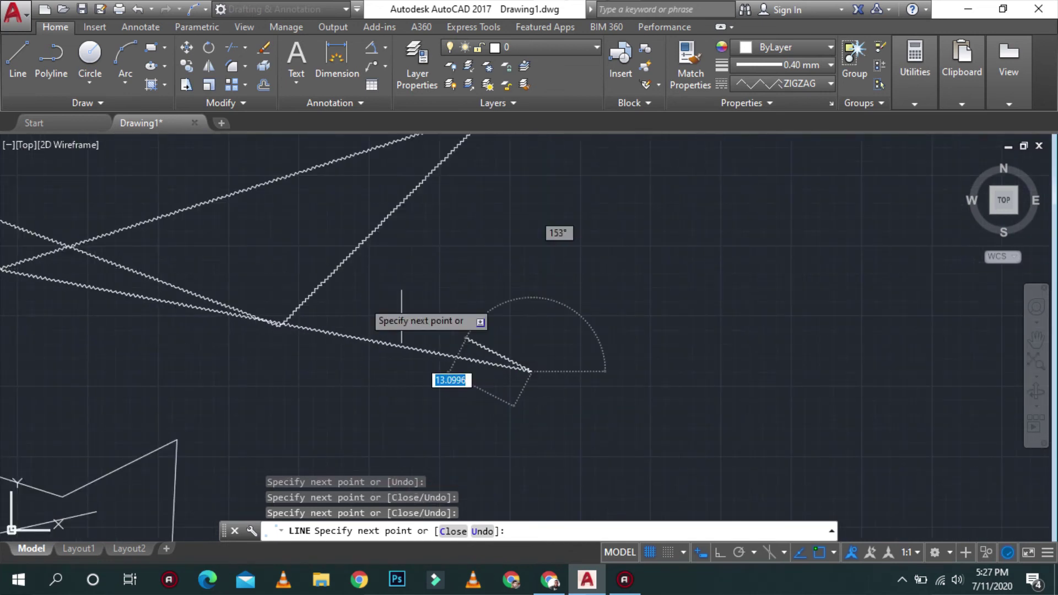
left_click(209, 200)
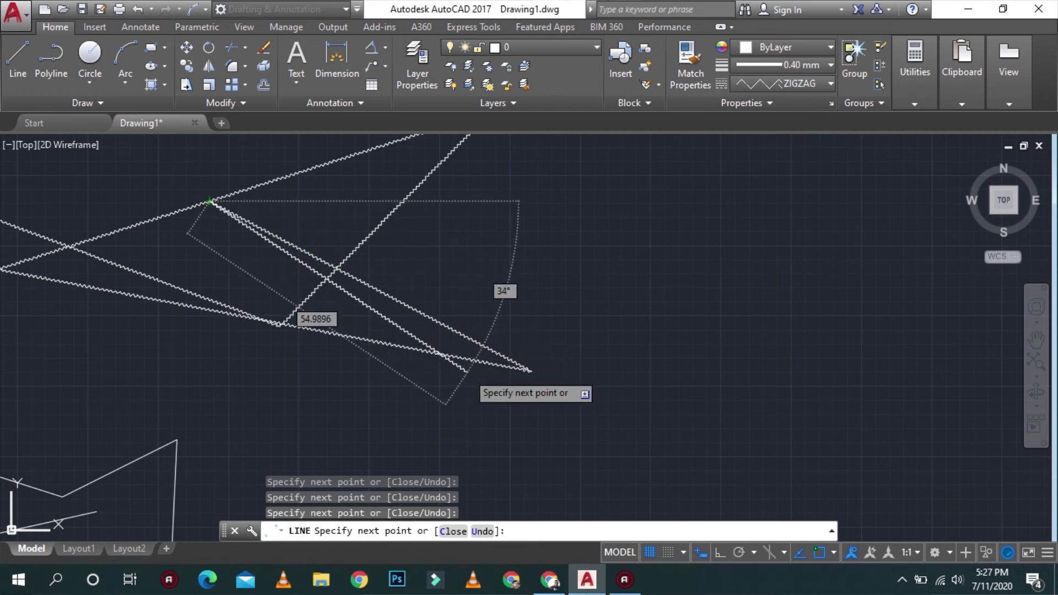
key("Escape")
scroll(491, 378, "down", 2)
scroll(722, 182, "down", 2)
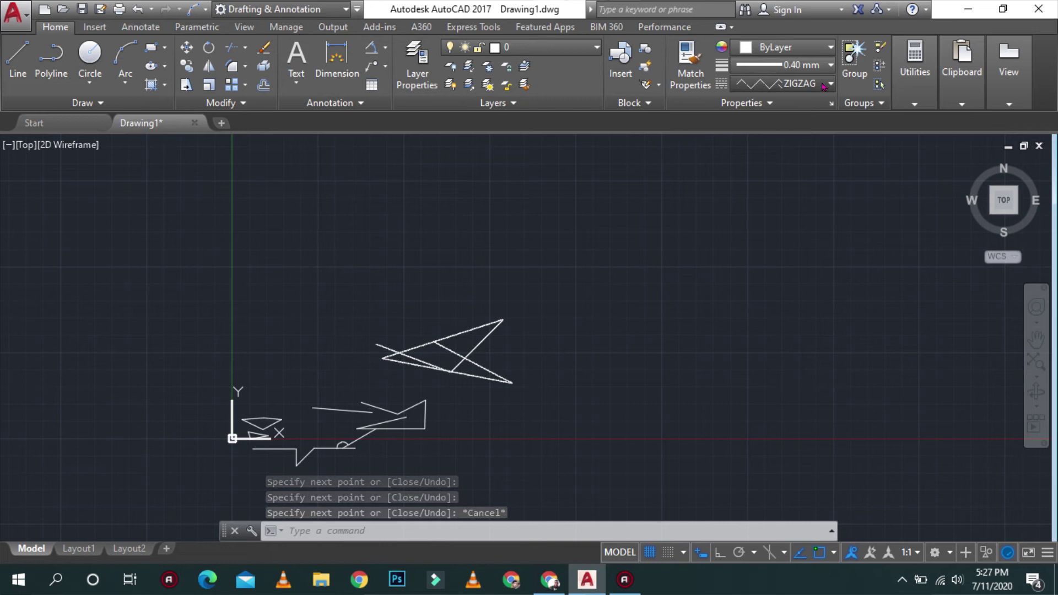
left_click(826, 84)
left_click(771, 183)
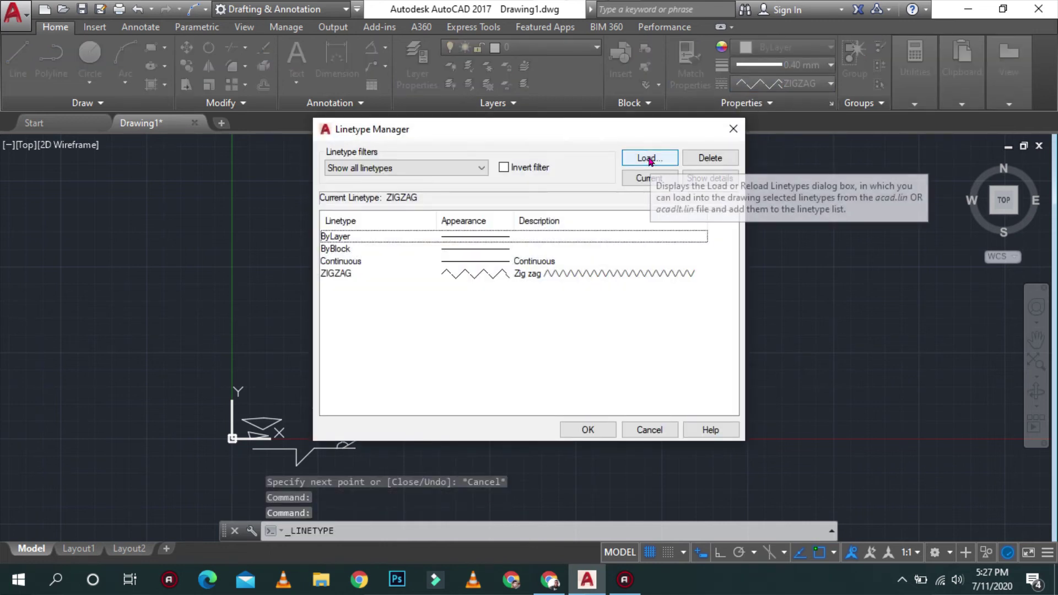
left_click(649, 158)
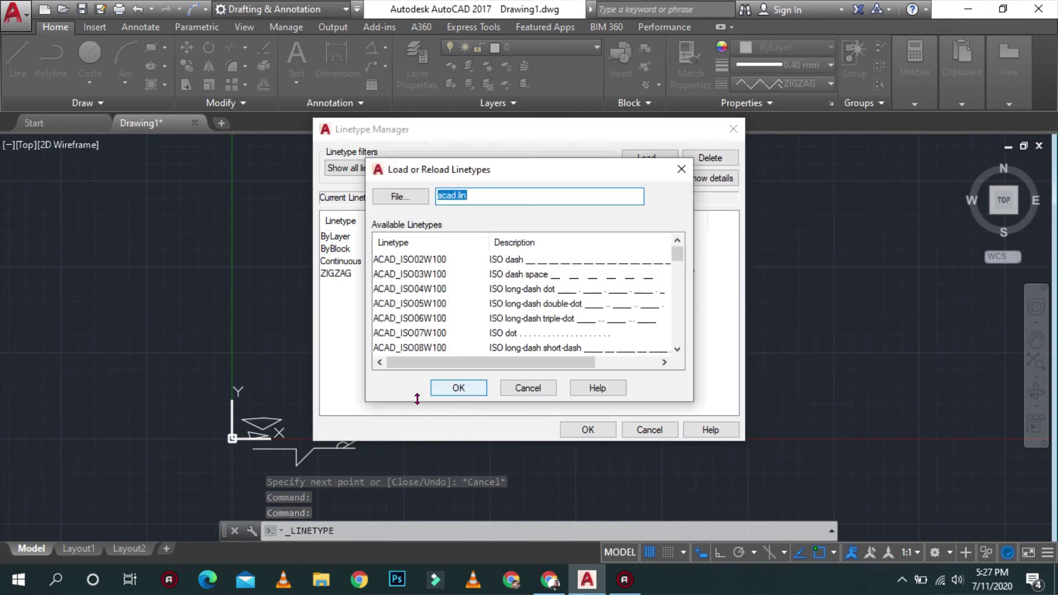
scroll(542, 301, "down", 4)
scroll(542, 301, "down", 2)
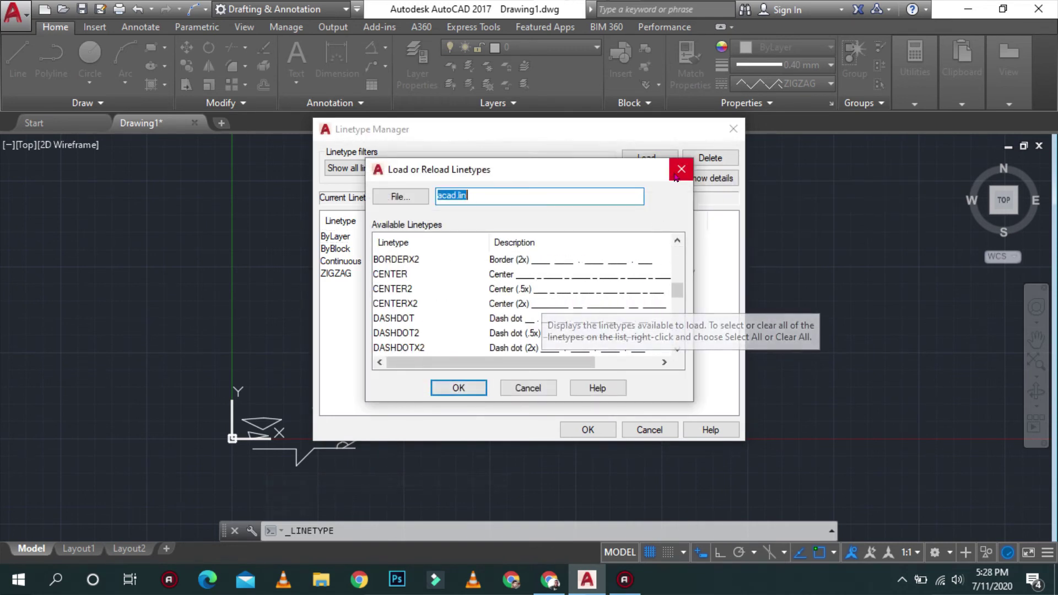
left_click(681, 169)
left_click(734, 130)
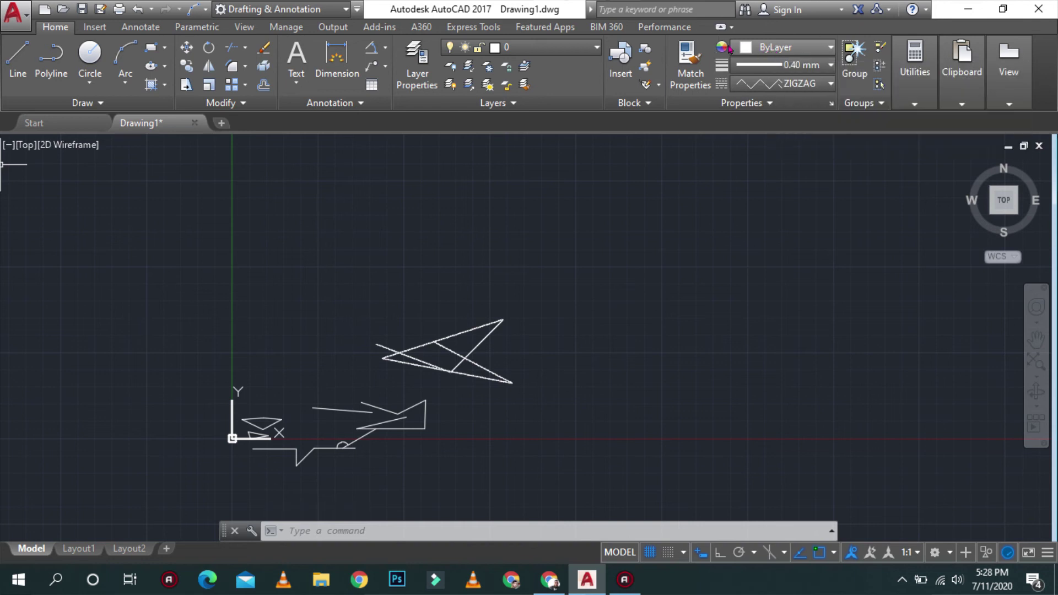
Make red (237,31,36) the current colour and start a line at its first point
left_click(813, 48)
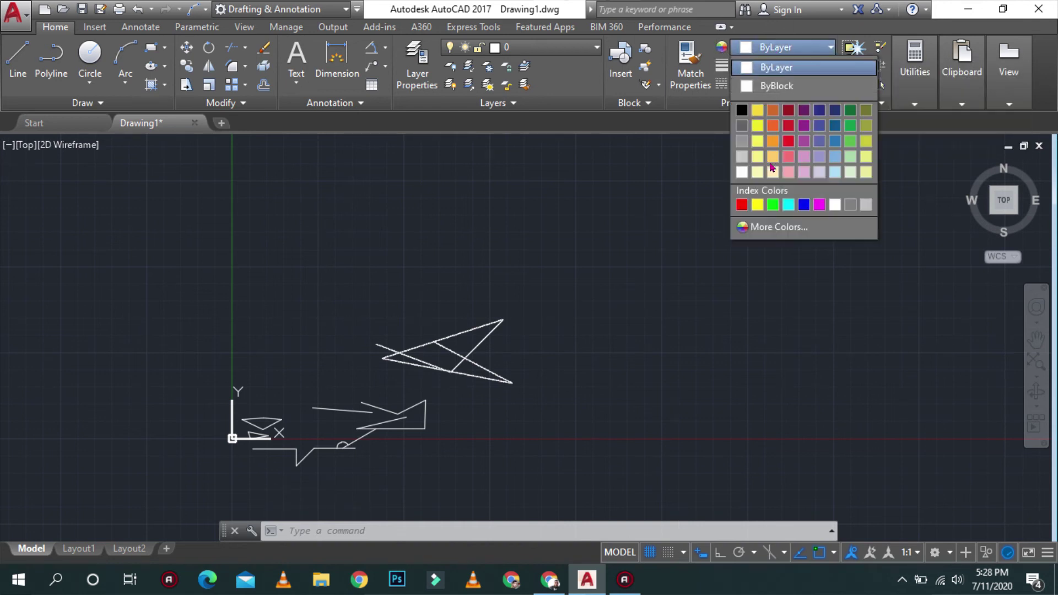
left_click(788, 141)
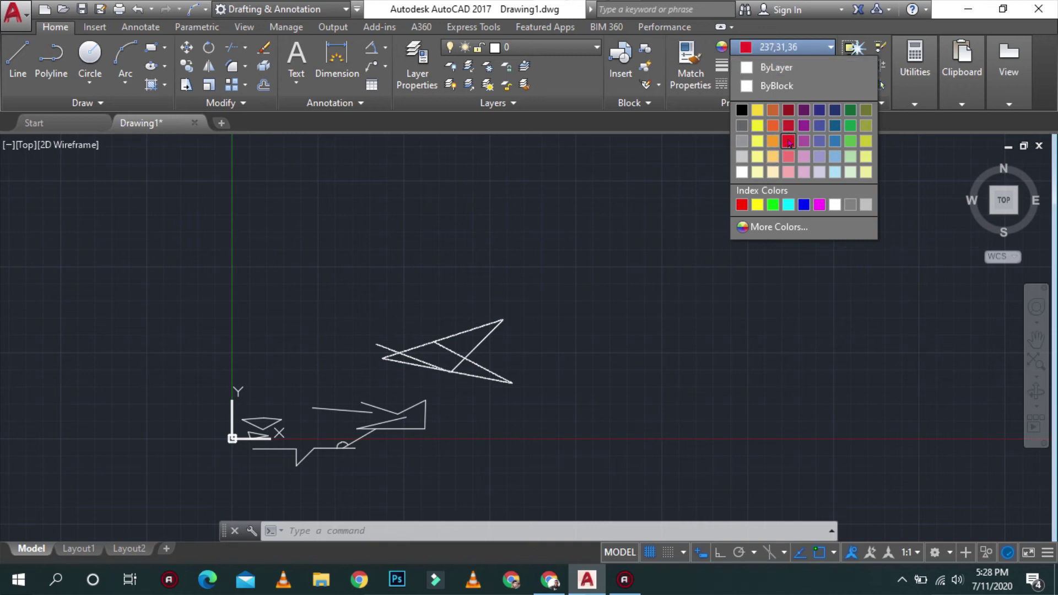
type("l")
key("Return")
left_click(373, 218)
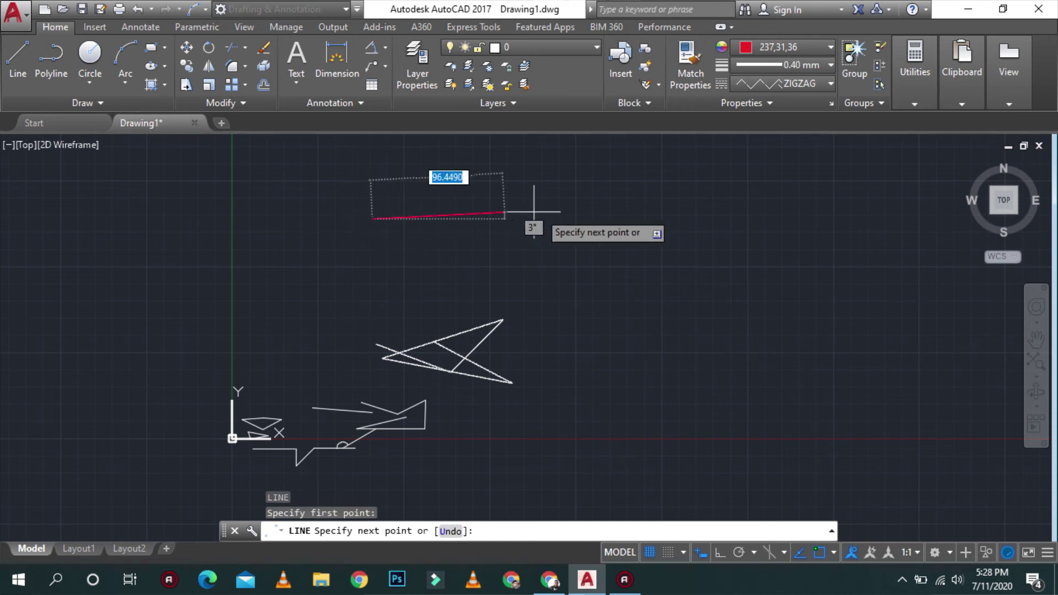
Draw three connected red line segments and finish the line
left_click(662, 251)
left_click(699, 356)
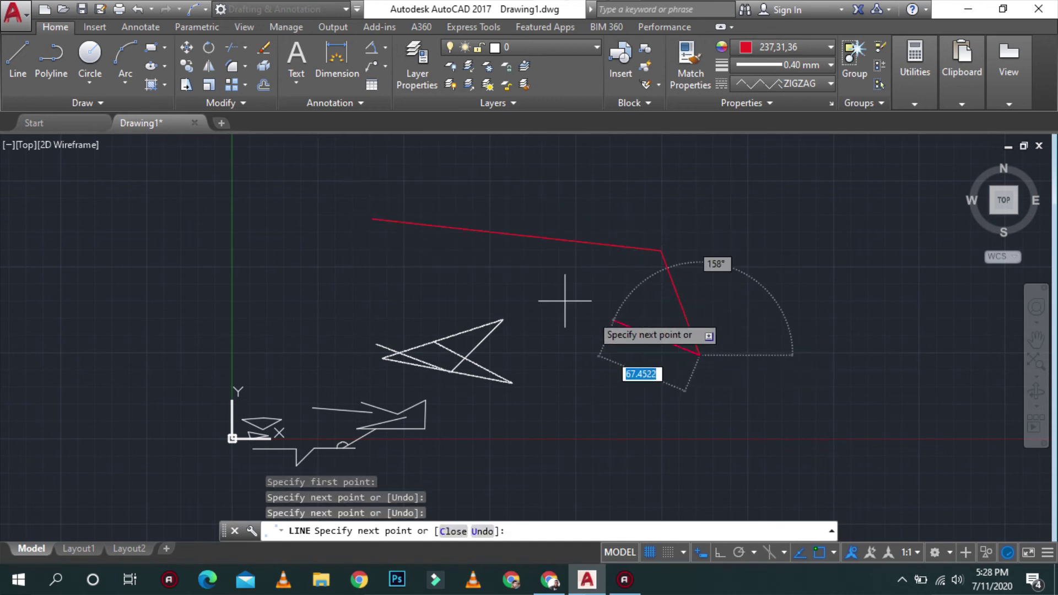
left_click(470, 262)
scroll(540, 238, "up", 5)
key("Escape")
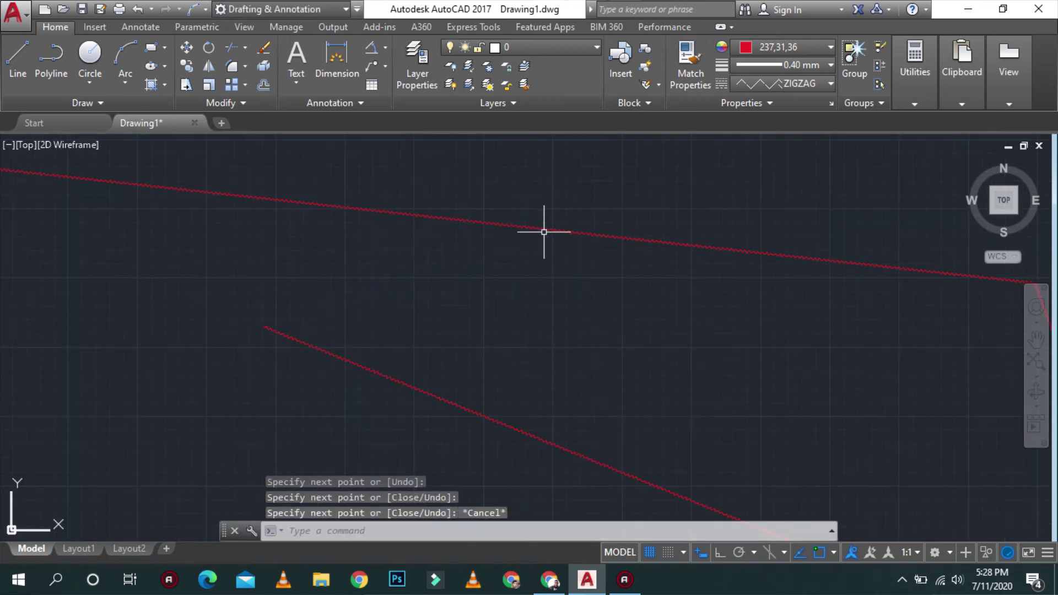
scroll(545, 229, "down", 10)
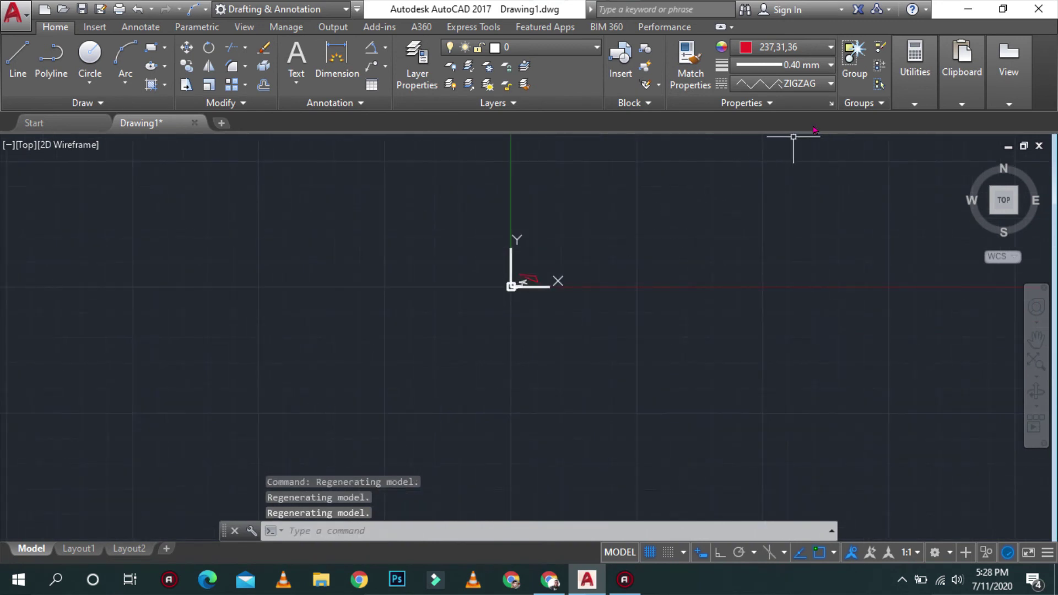
Switch the current linetype from ZIGZAG to ByLayer, then start LINE (L) near the origin
left_click(806, 83)
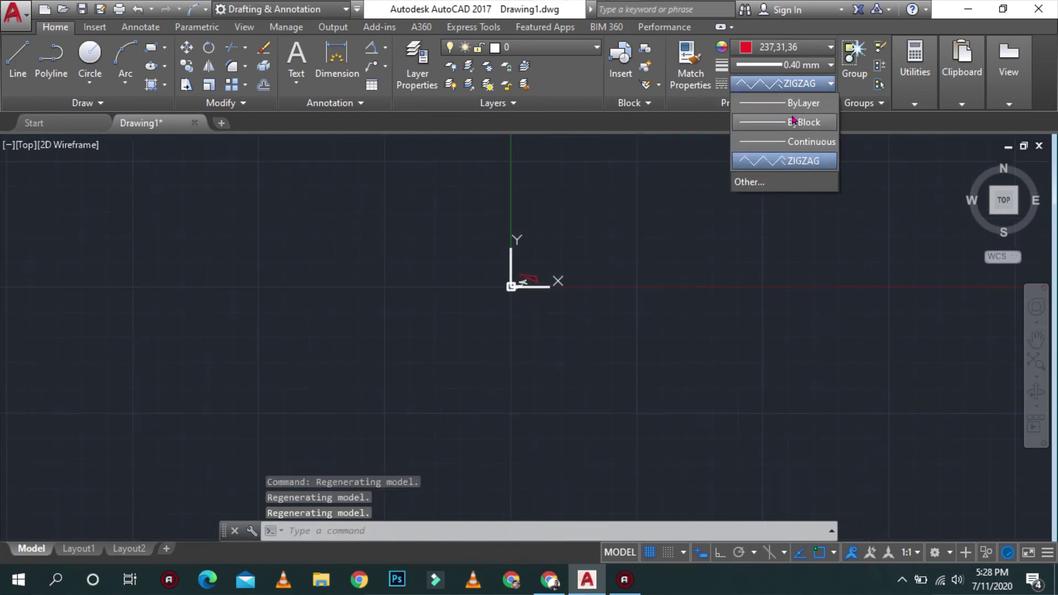
left_click(804, 102)
scroll(606, 232, "up", 5)
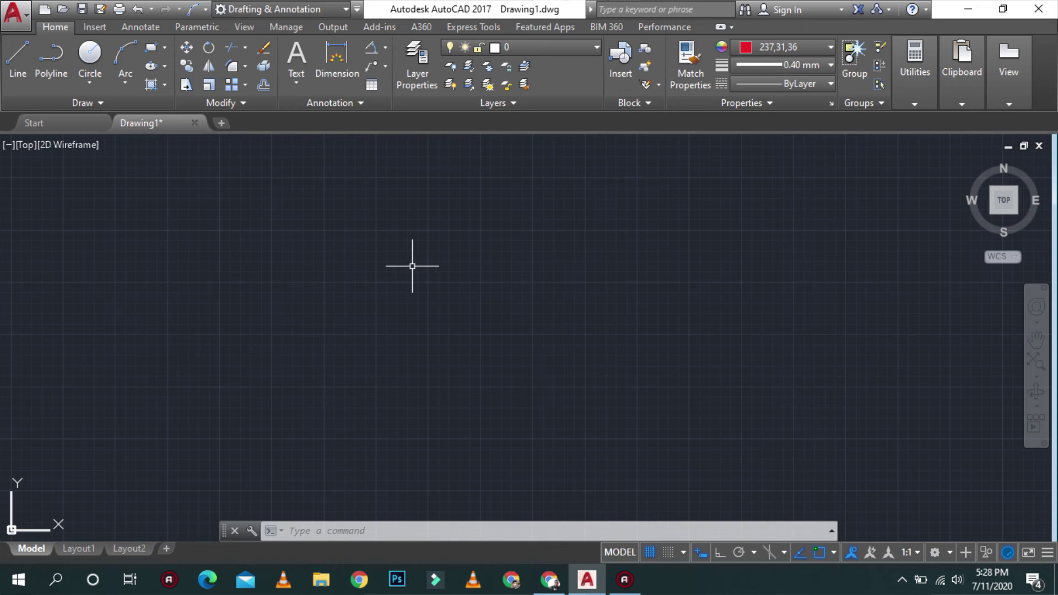
scroll(384, 303, "down", 2)
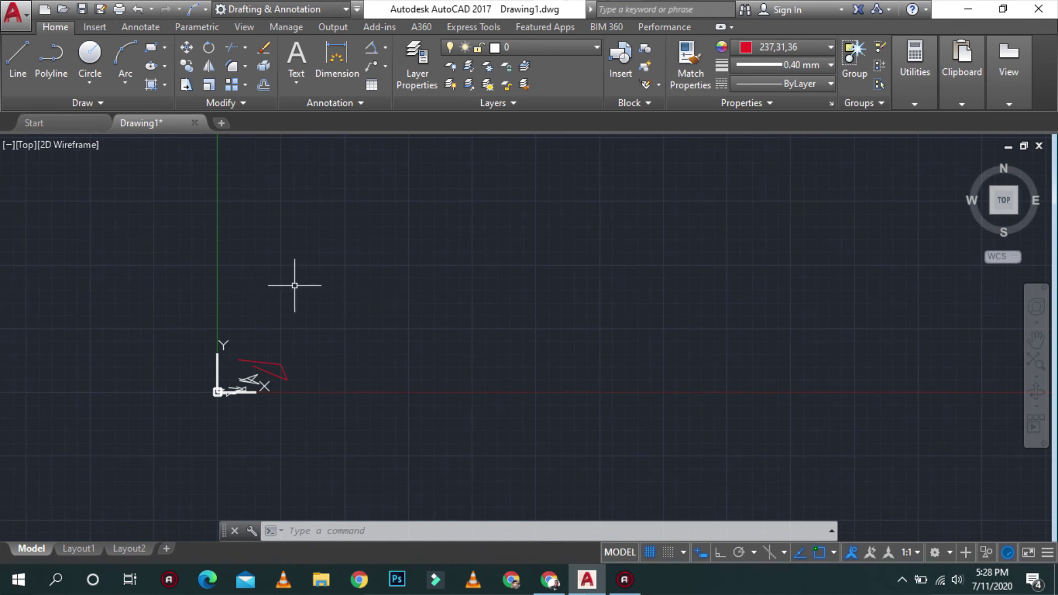
type("l")
key("Return")
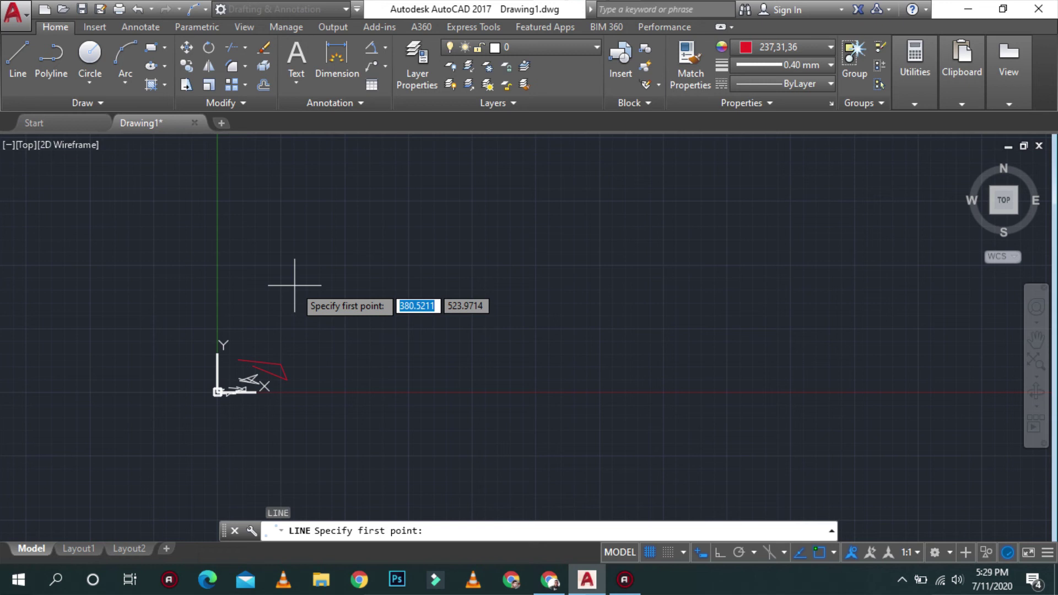
Set the line's first point at 0,5
type("0")
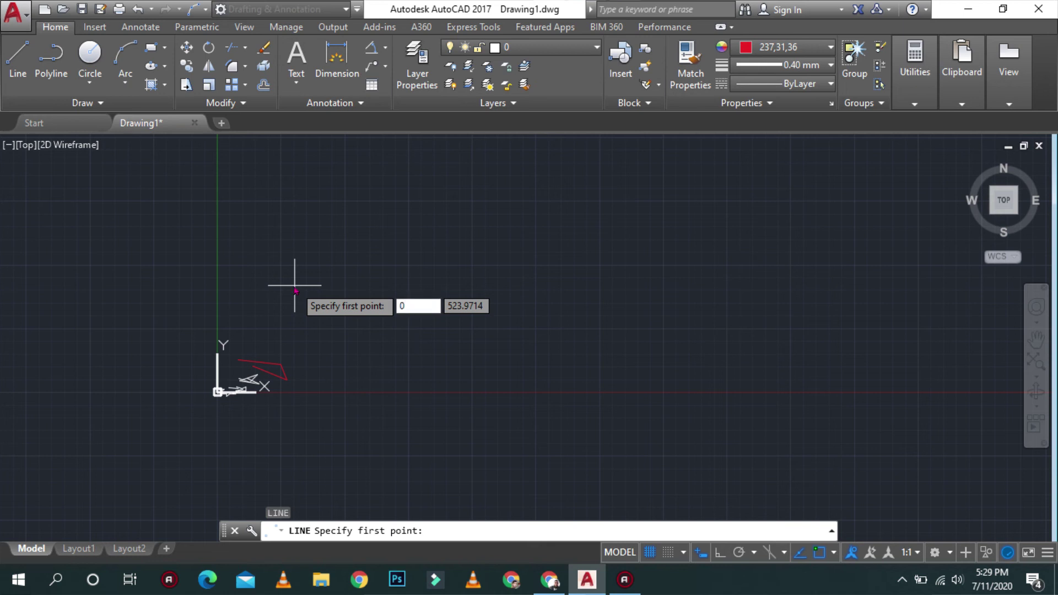
key("Tab")
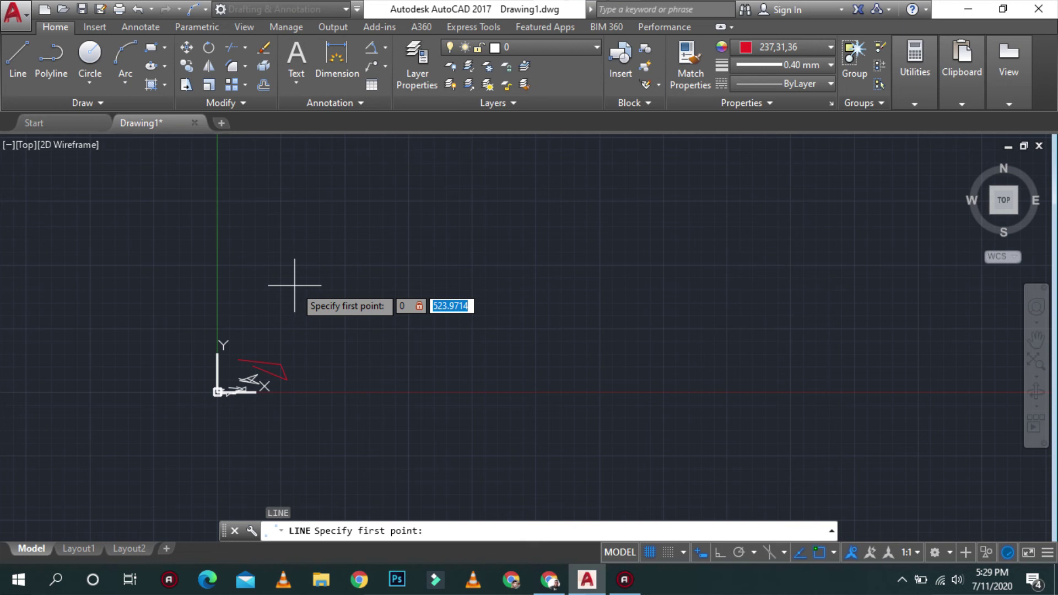
type("5")
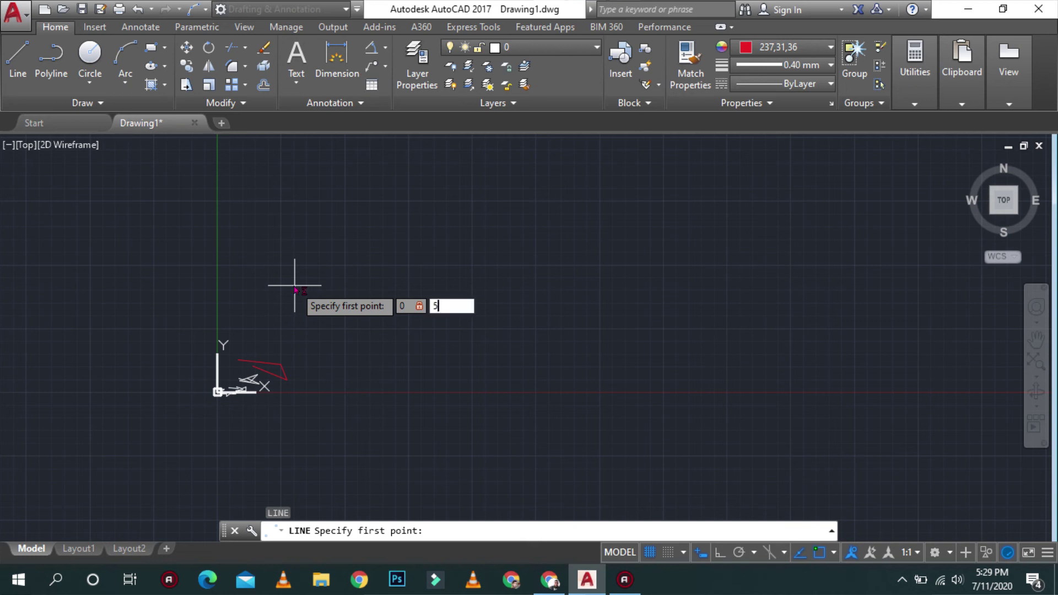
key("Return")
Draw a 5-unit segment straight up with @0,5
scroll(187, 386, "up", 4)
scroll(301, 325, "up", 2)
scroll(165, 407, "up", 3)
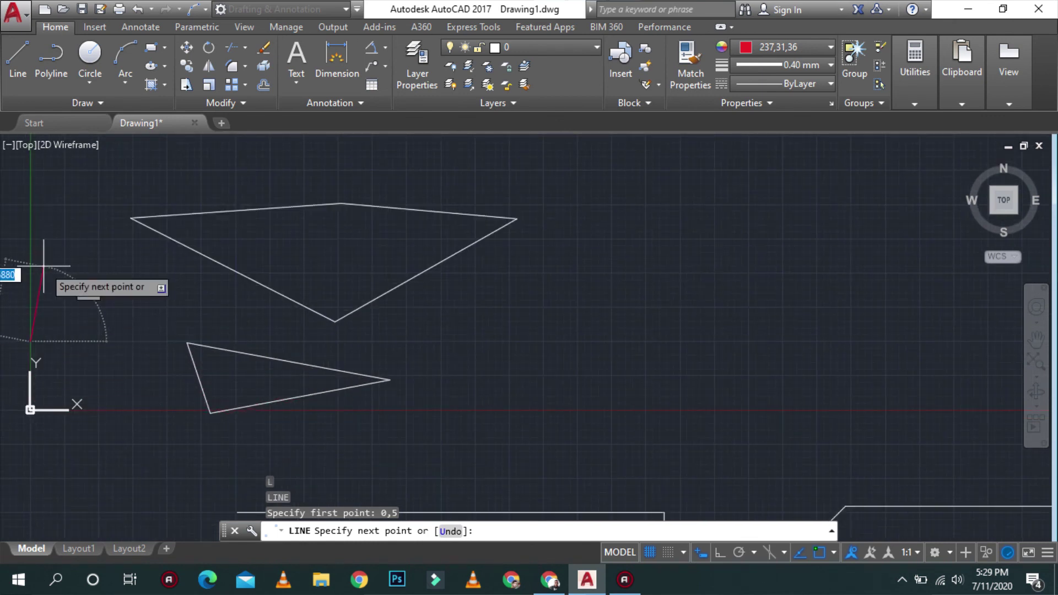
scroll(39, 270, "up", 4)
scroll(99, 276, "down", 3)
scroll(138, 281, "down", 1)
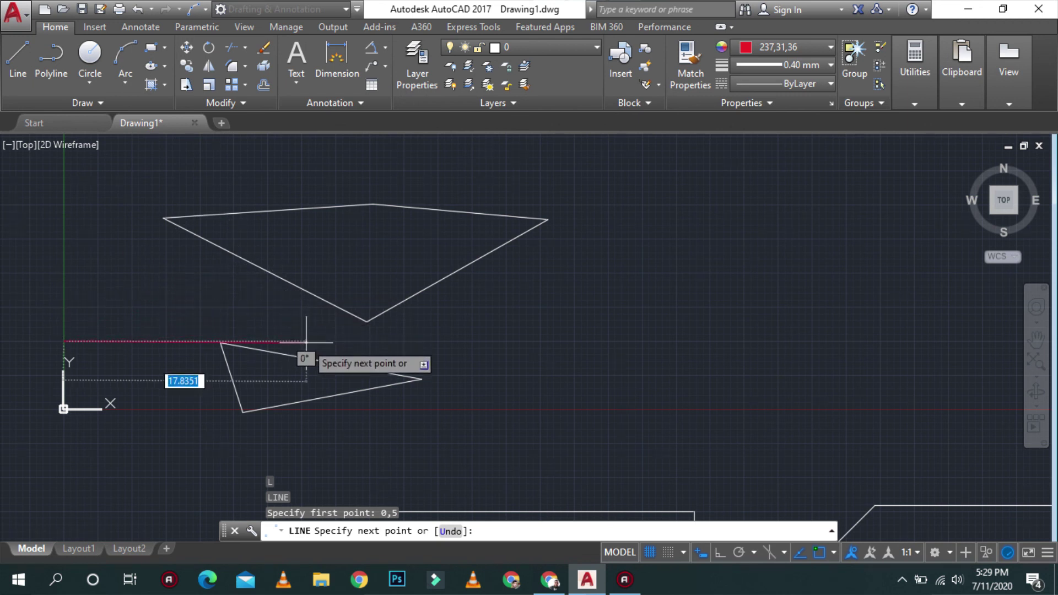
type("0")
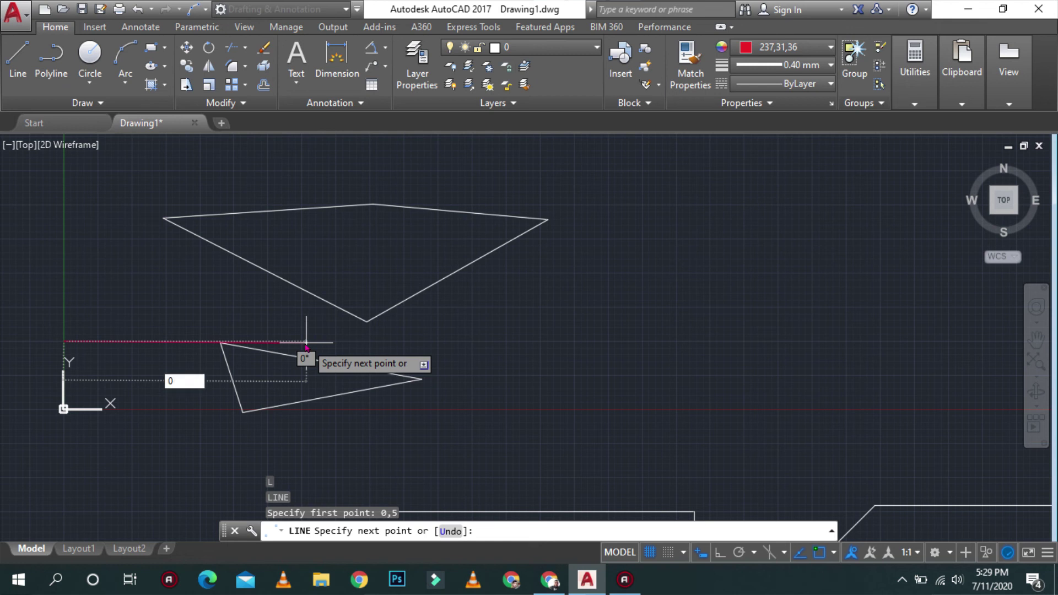
type(",")
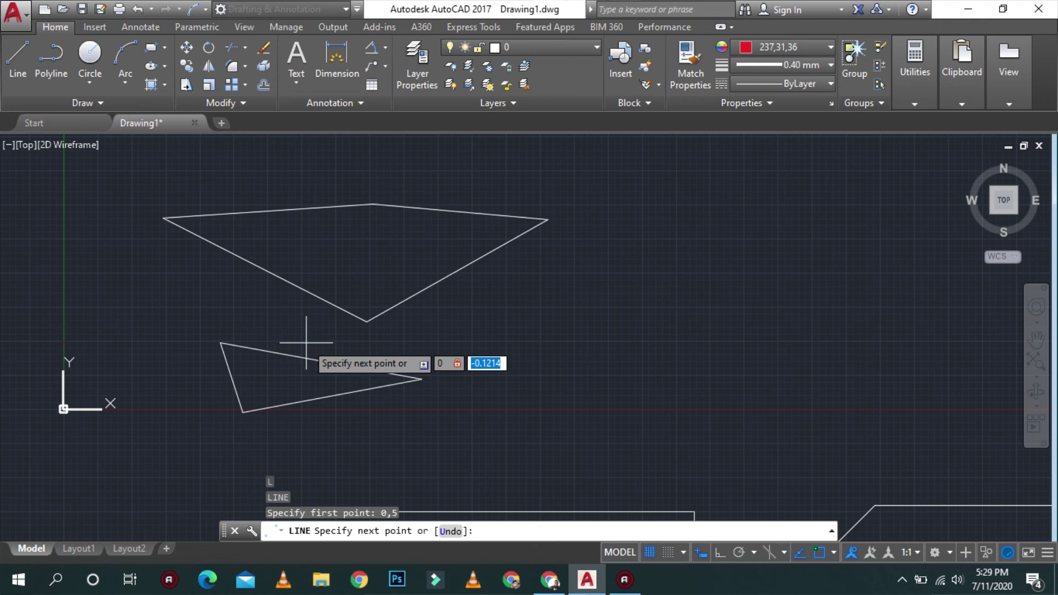
type("5")
key("Return")
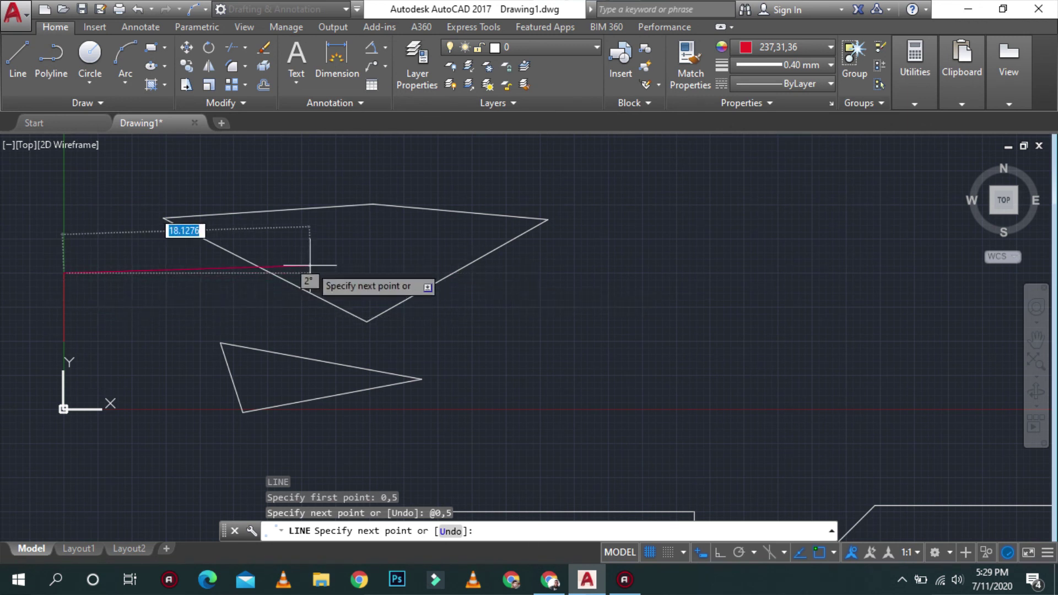
Draw a 5-unit segment to the right with @5,0
type("5")
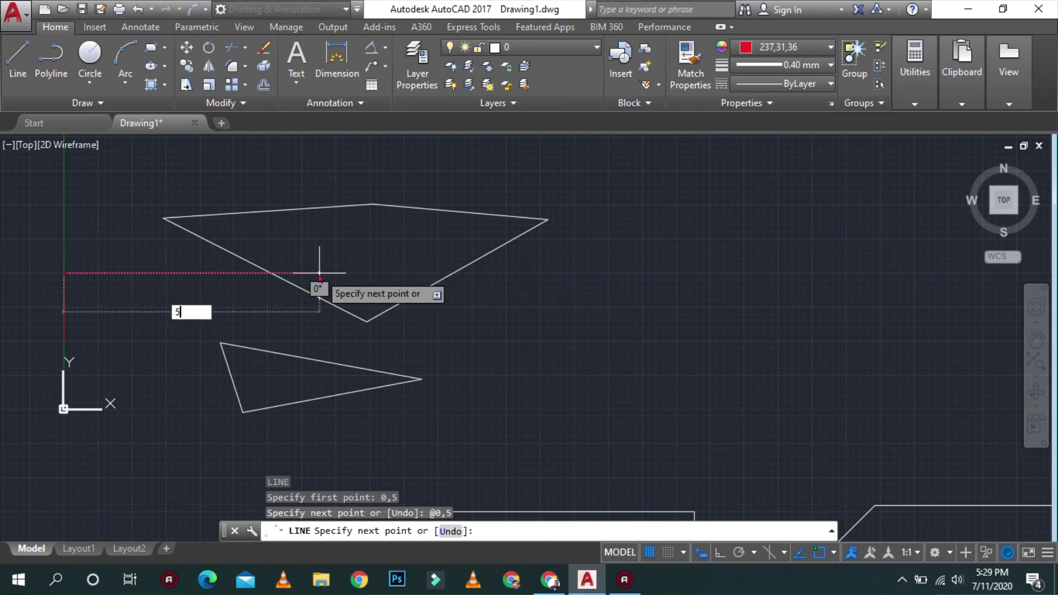
key("Tab")
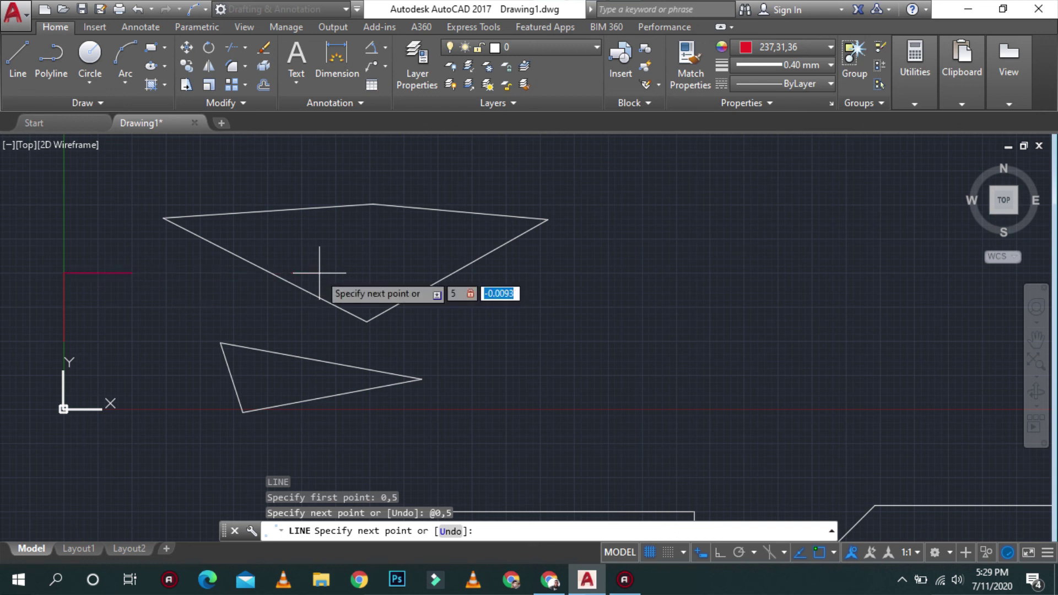
type("0")
key("Return")
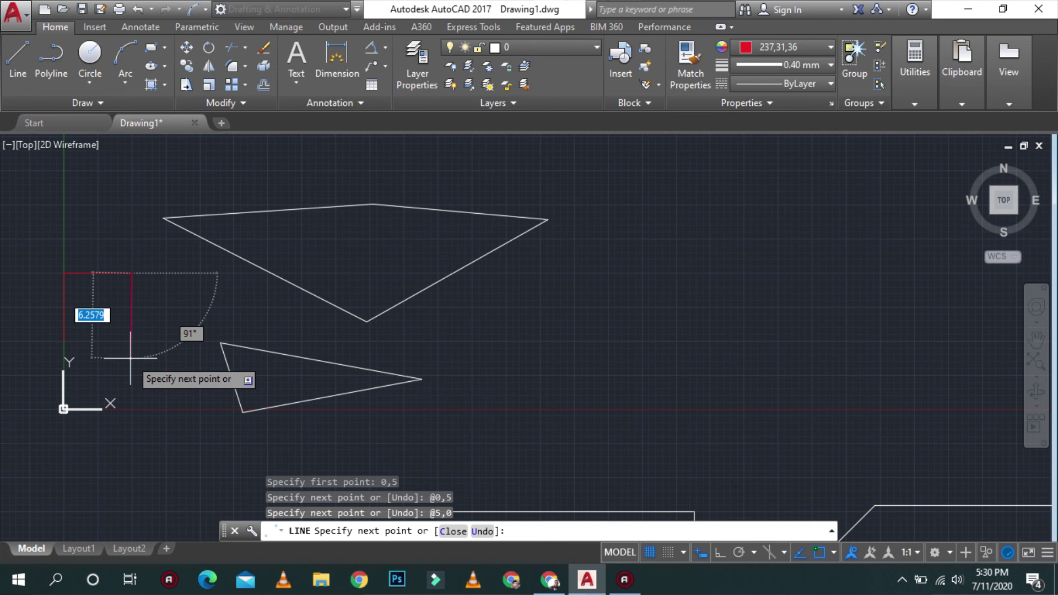
Draw a 5-unit segment straight down with @0,-5
type("0")
type(",")
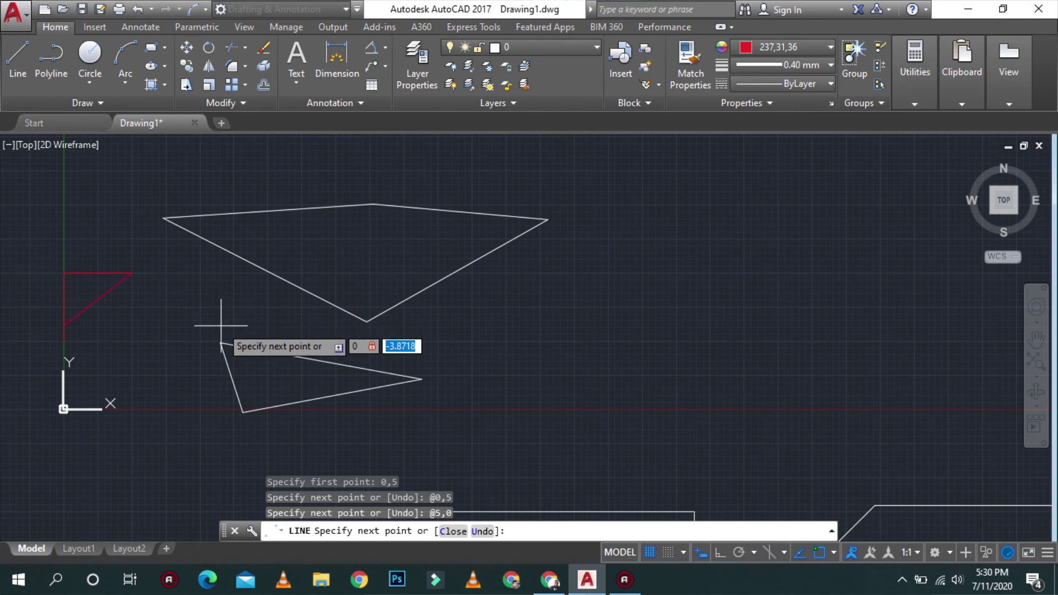
type("-5")
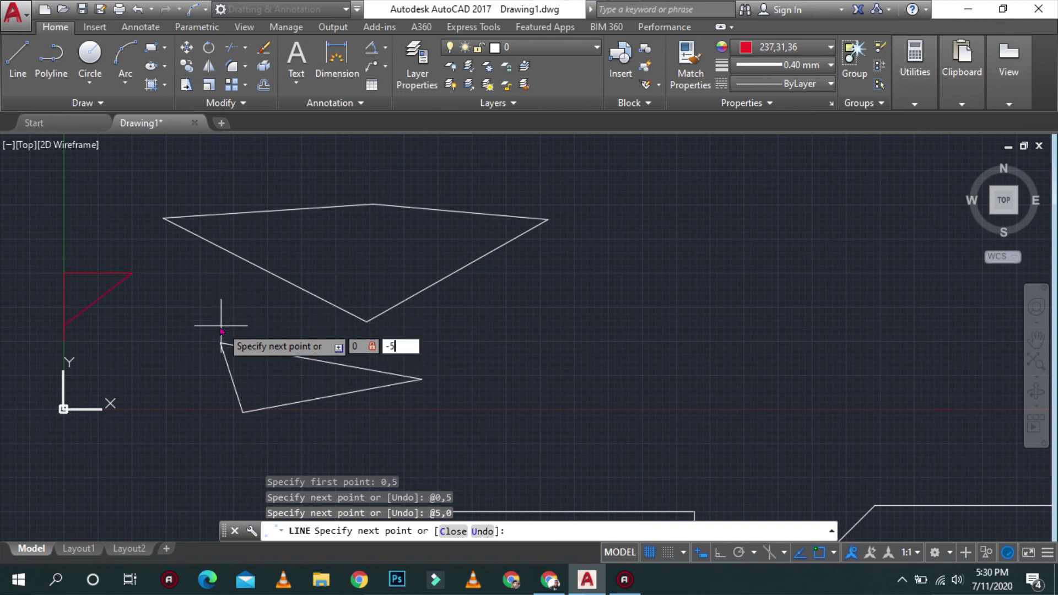
key("Return")
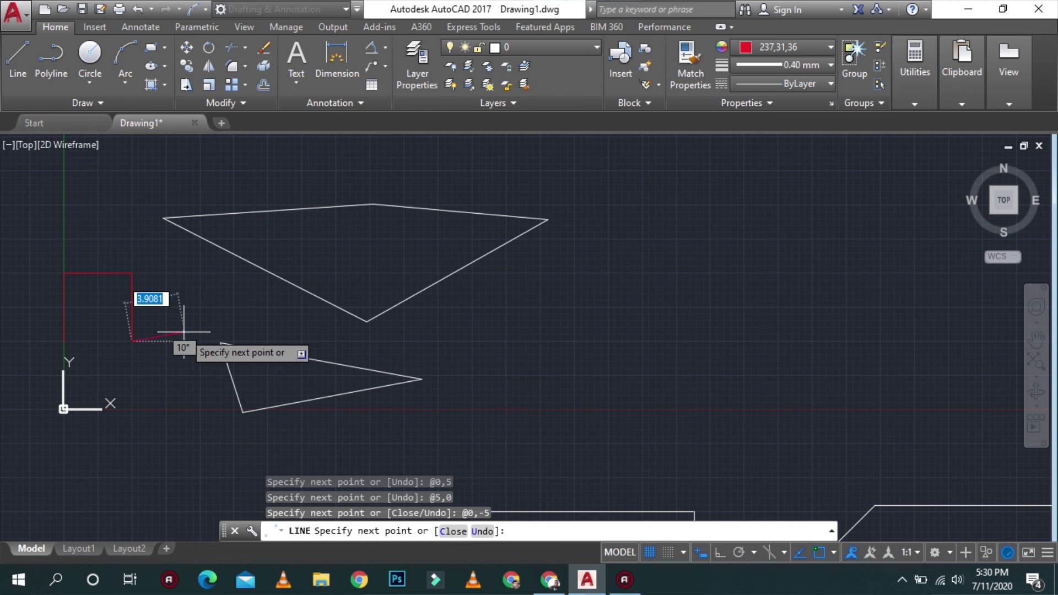
scroll(184, 332, "up", 1)
scroll(184, 332, "up", 1)
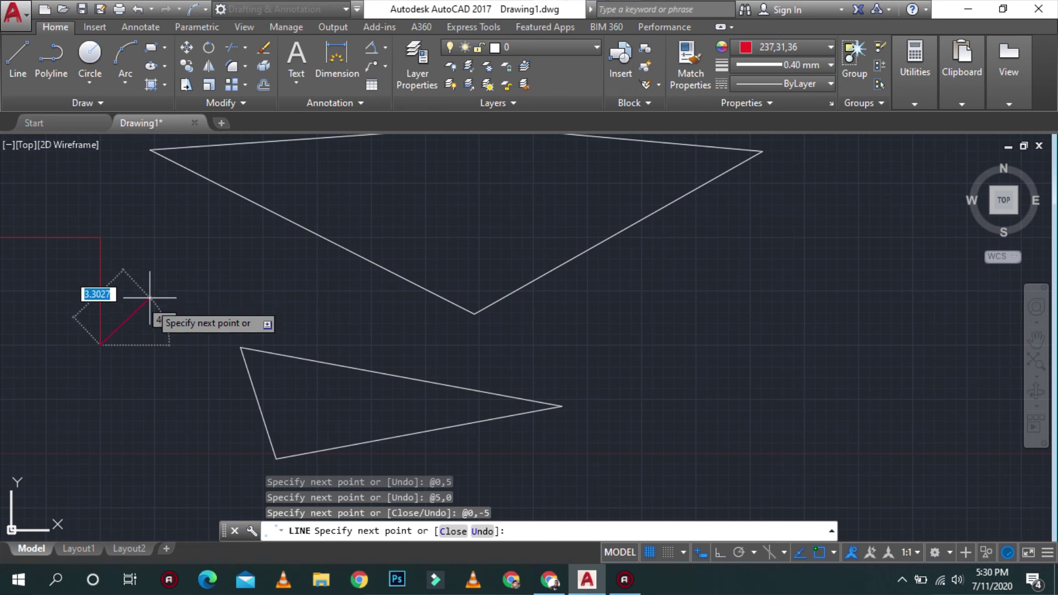
scroll(148, 302, "down", 3)
scroll(155, 196, "up", 3)
scroll(165, 309, "down", 2)
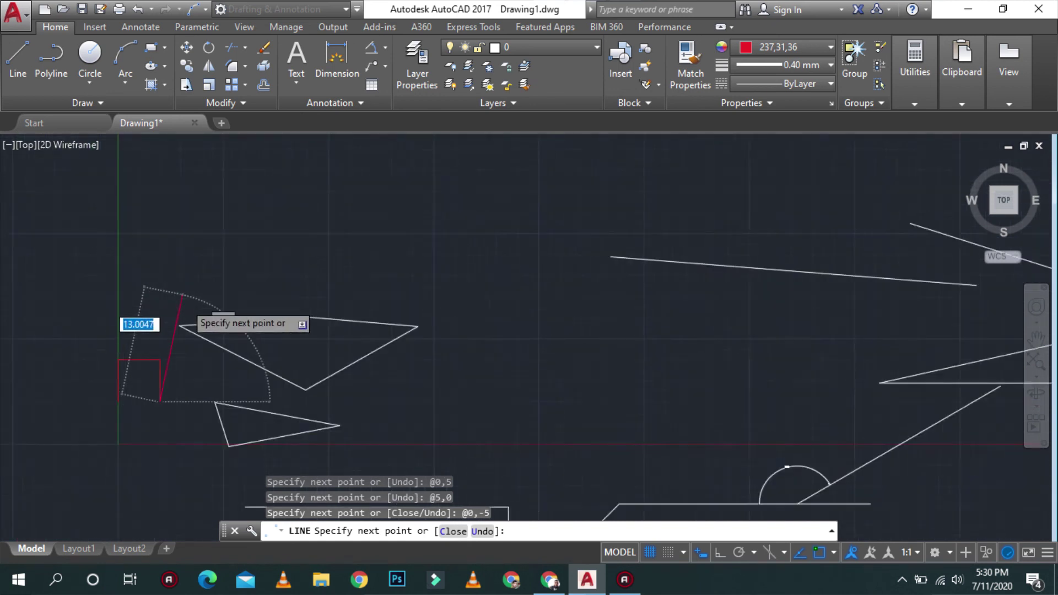
scroll(177, 342, "down", 1)
scroll(220, 336, "up", 2)
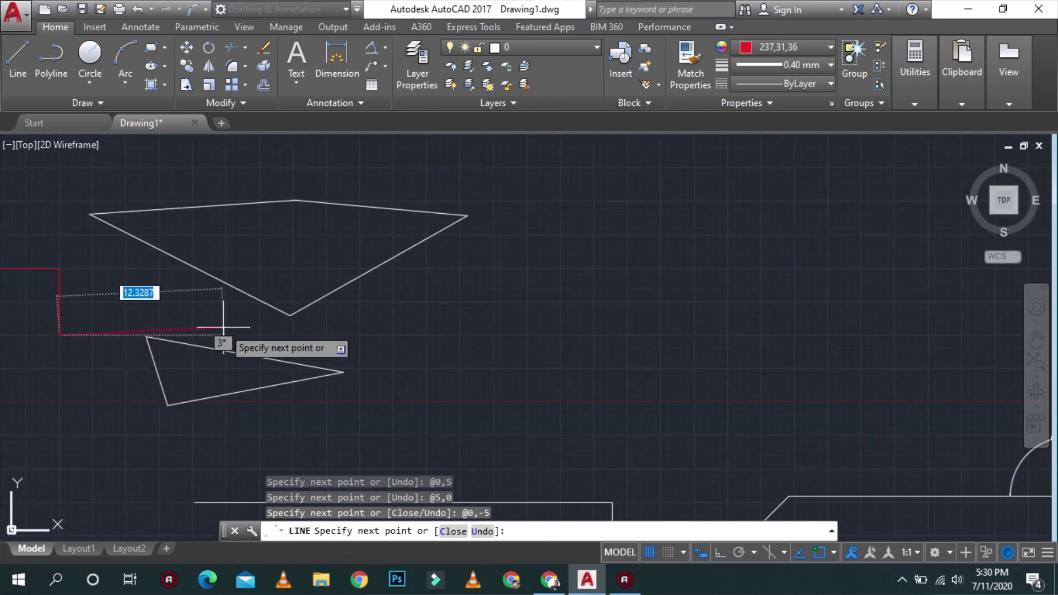
Run horizontally to a picked point on the right, then rise 8 units with @0,8
left_click(223, 328)
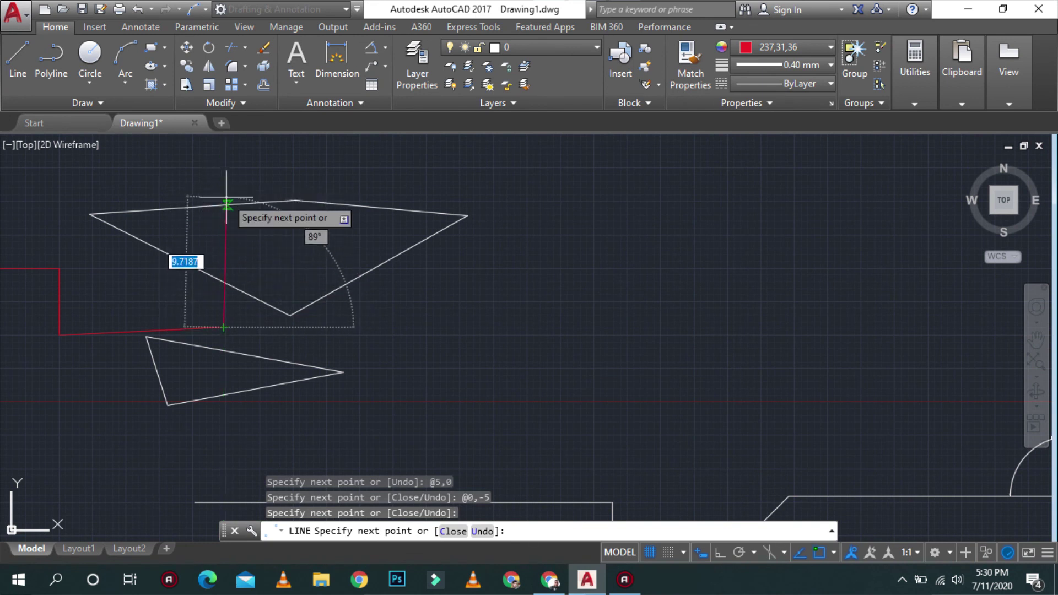
type("0")
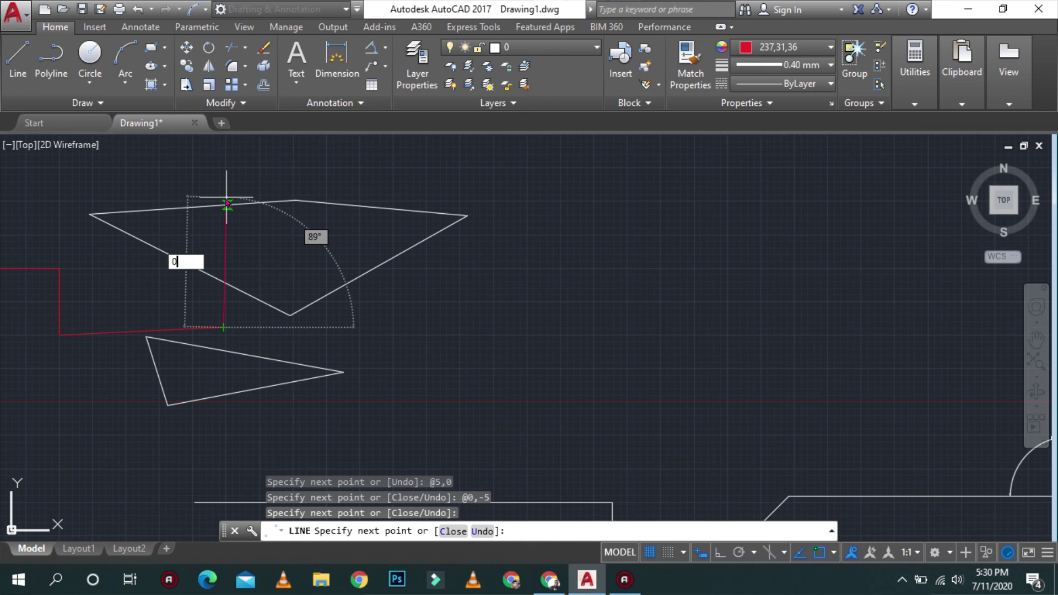
key("Tab")
type("8")
key("Return")
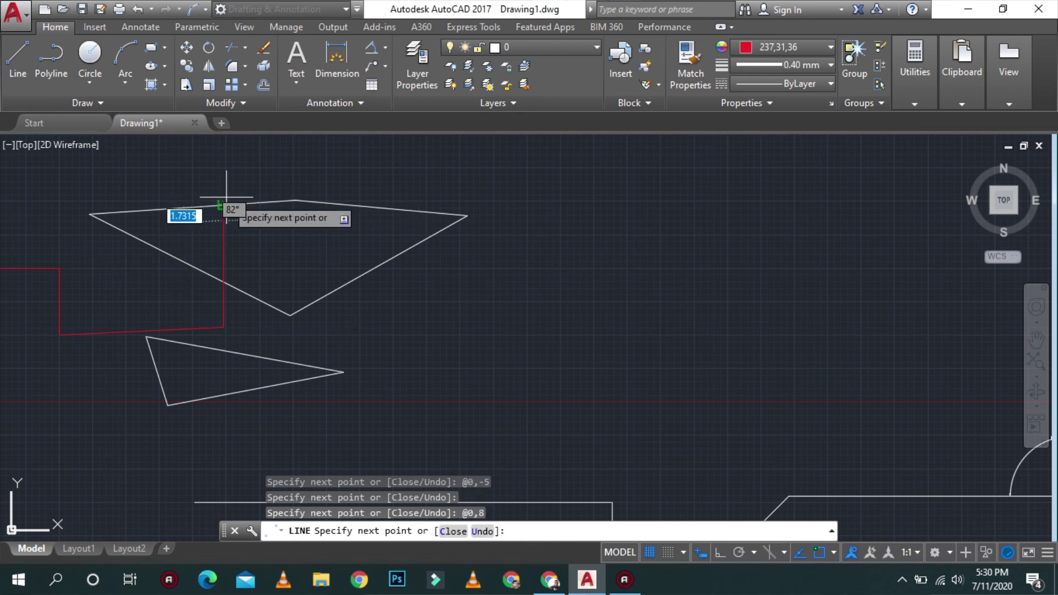
scroll(275, 325, "down", 5)
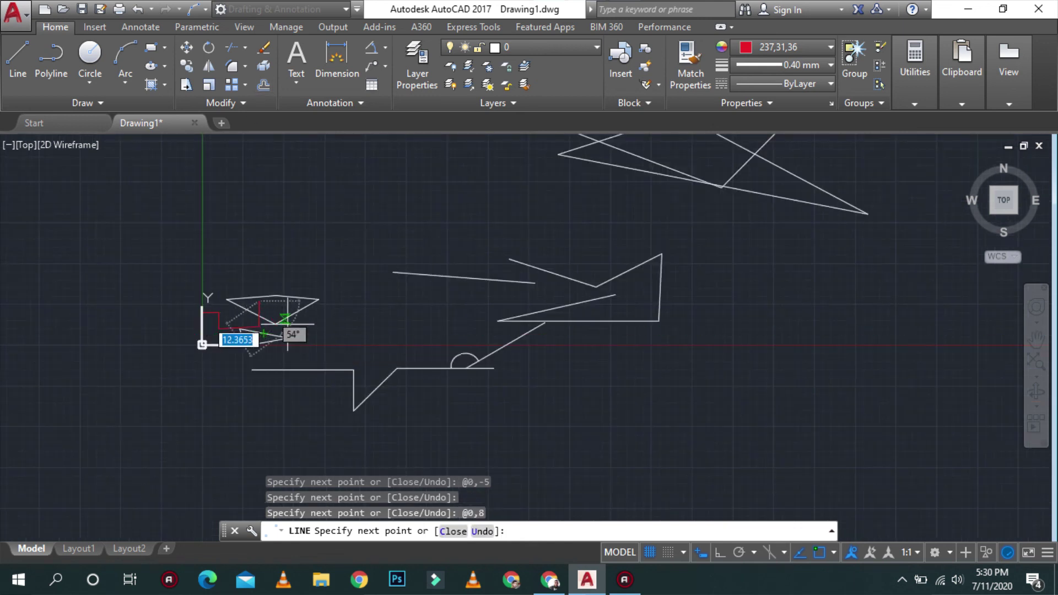